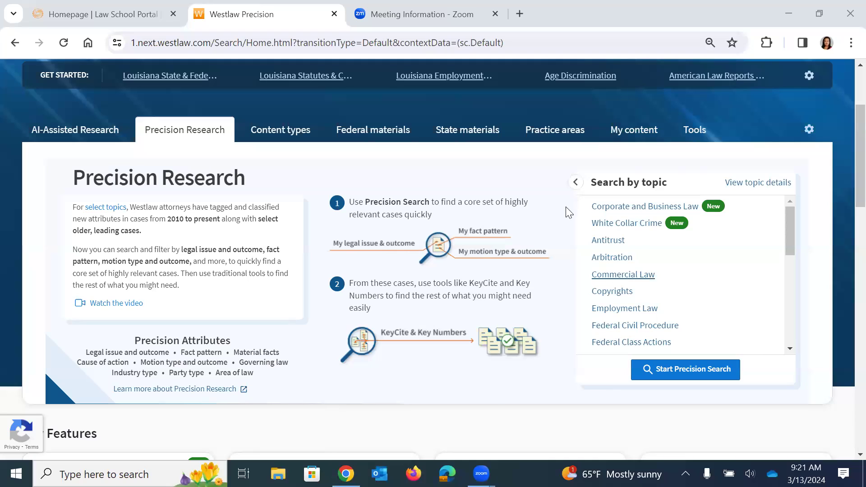
Bring up the coverage details for Precision Research topics.
{"action": "scroll", "coordinate": [215, 223], "scroll_direction": "up", "scroll_amount": 1}
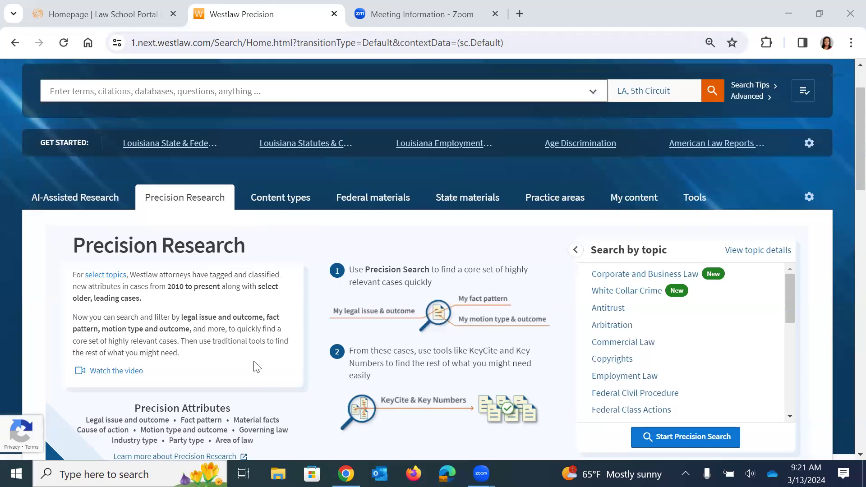
{"action": "scroll", "coordinate": [314, 341], "scroll_direction": "down", "scroll_amount": 1}
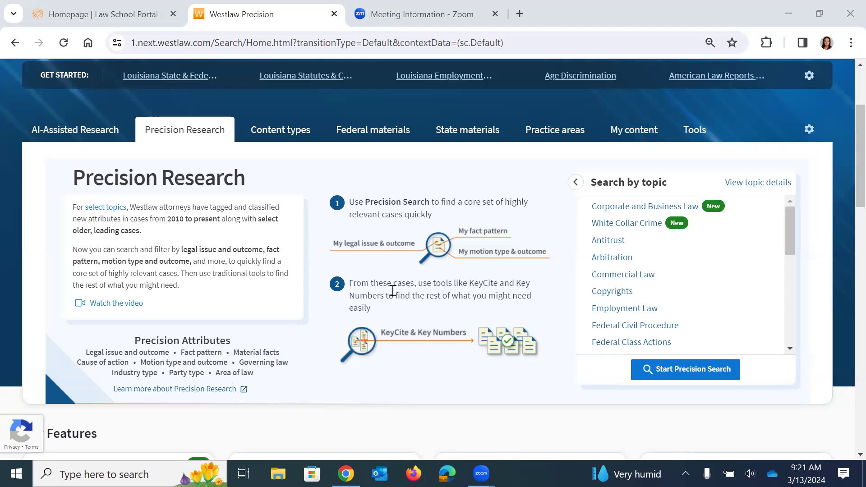
{"action": "left_click", "coordinate": [788, 224]}
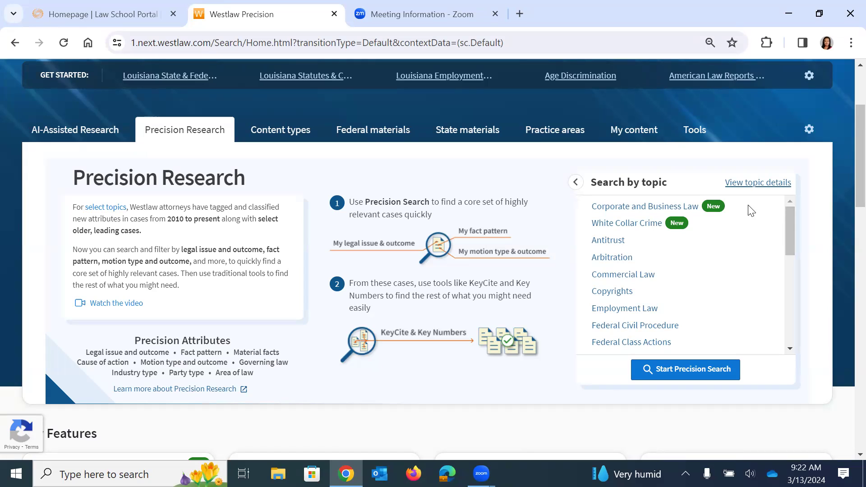
{"action": "scroll", "coordinate": [790, 217], "scroll_direction": "down", "scroll_amount": 1}
{"action": "left_click_drag", "start_coordinate": [787, 229], "coordinate": [793, 321]}
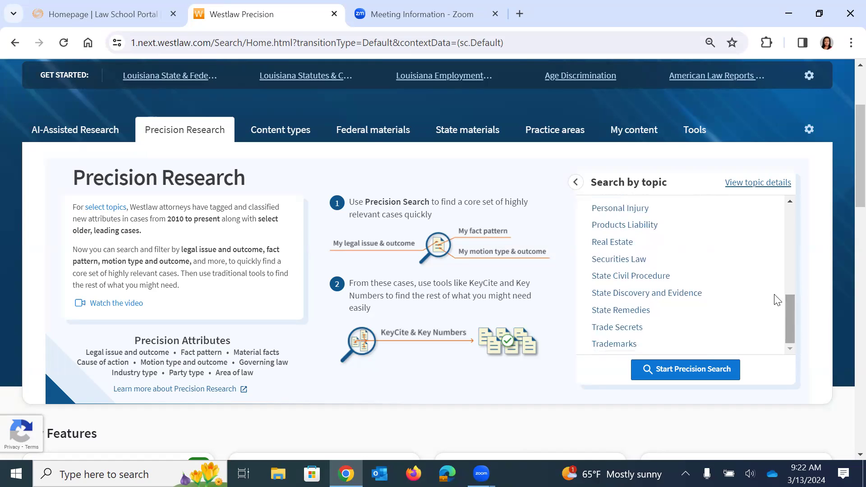
{"action": "left_click", "coordinate": [753, 183]}
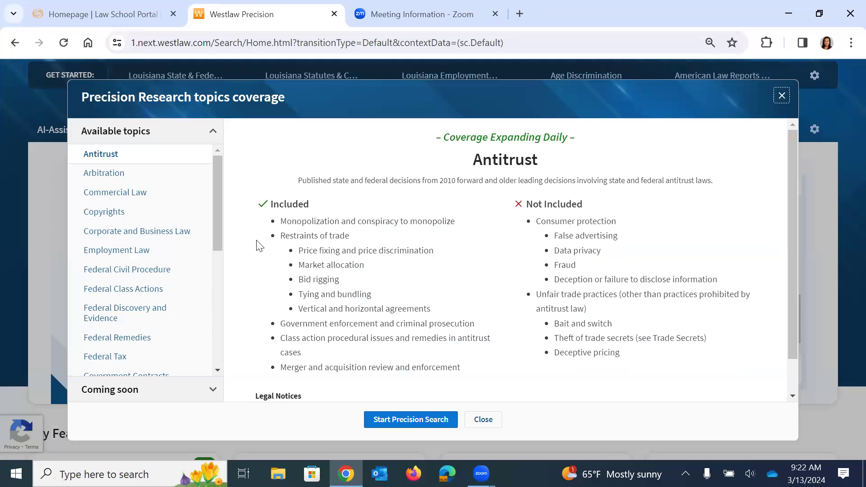
{"action": "left_click", "coordinate": [216, 168]}
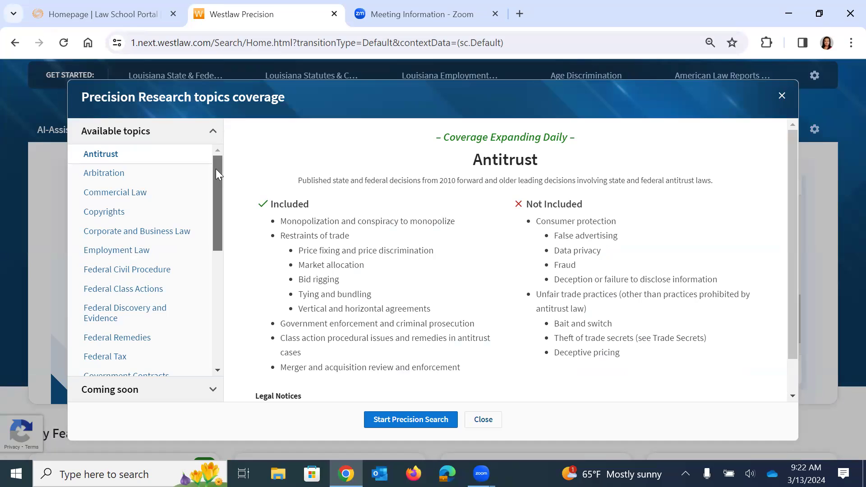
{"action": "mouse_move", "coordinate": [216, 168]}
{"action": "left_mouse_down"}
{"action": "mouse_move", "coordinate": [219, 181]}
{"action": "mouse_move", "coordinate": [227, 171]}
{"action": "left_mouse_up"}
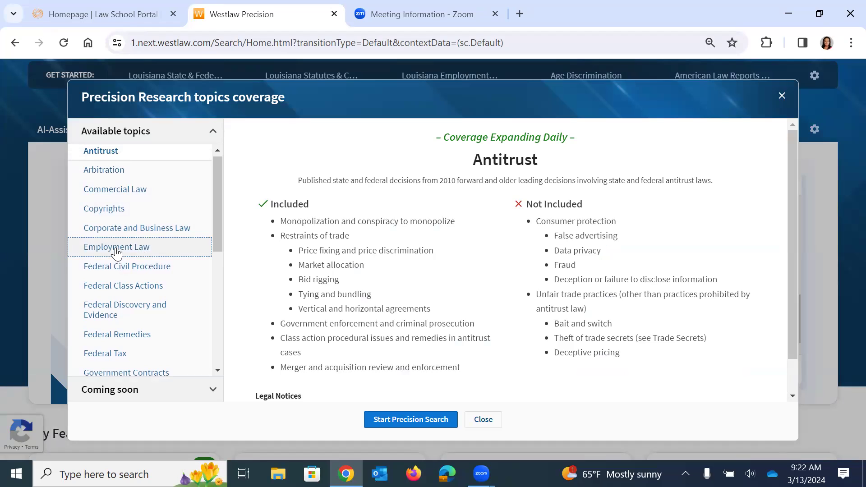
Review Employment Law and Coming soon topics, then return to Antitrust's included issues.
{"action": "left_click", "coordinate": [117, 254]}
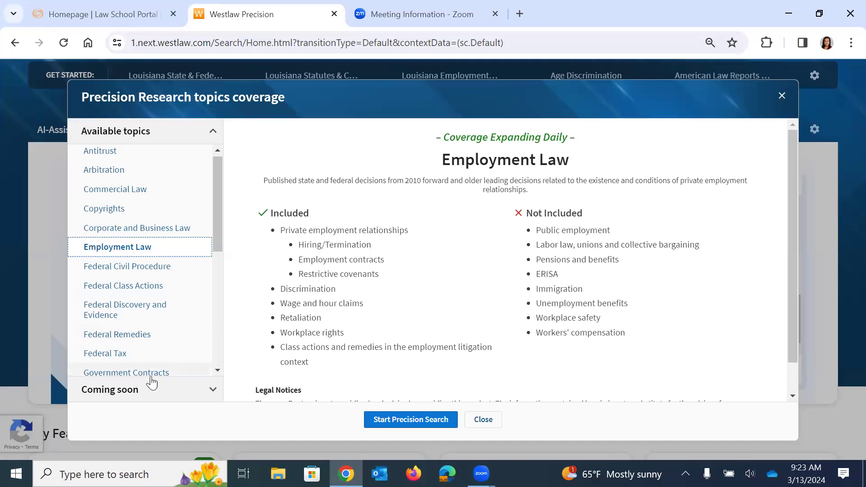
{"action": "left_click", "coordinate": [130, 391]}
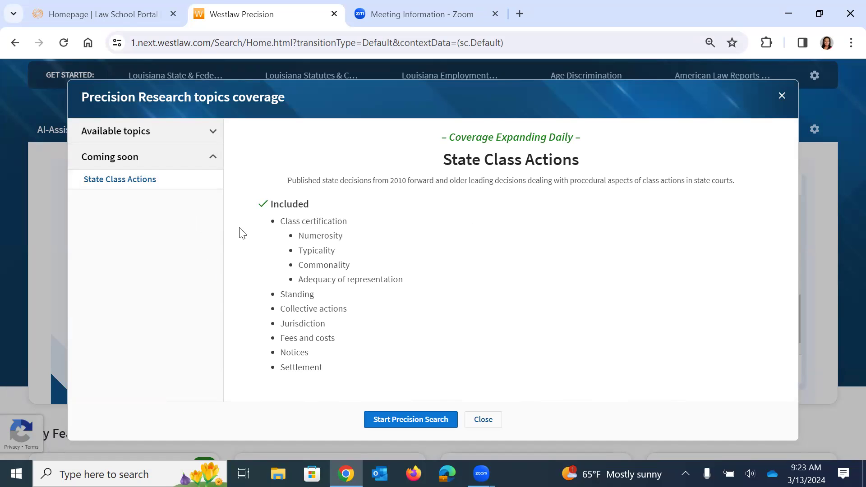
{"action": "left_click", "coordinate": [216, 137]}
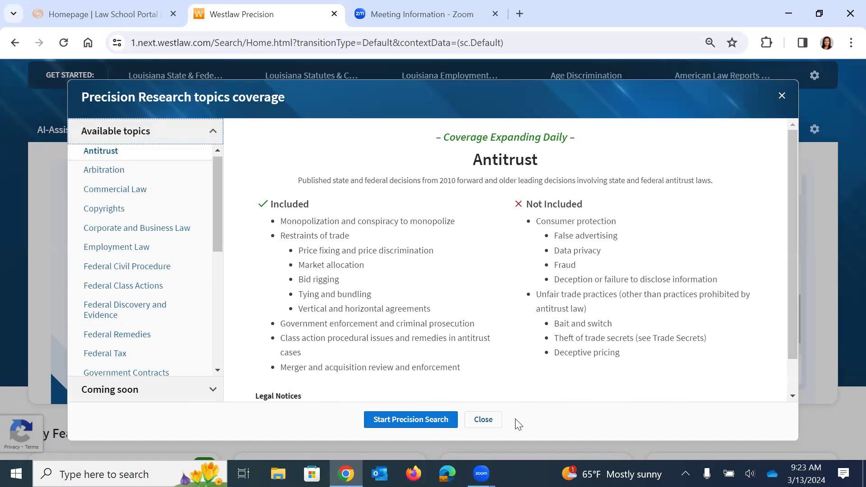
{"action": "scroll", "coordinate": [633, 374], "scroll_direction": "down", "scroll_amount": 1}
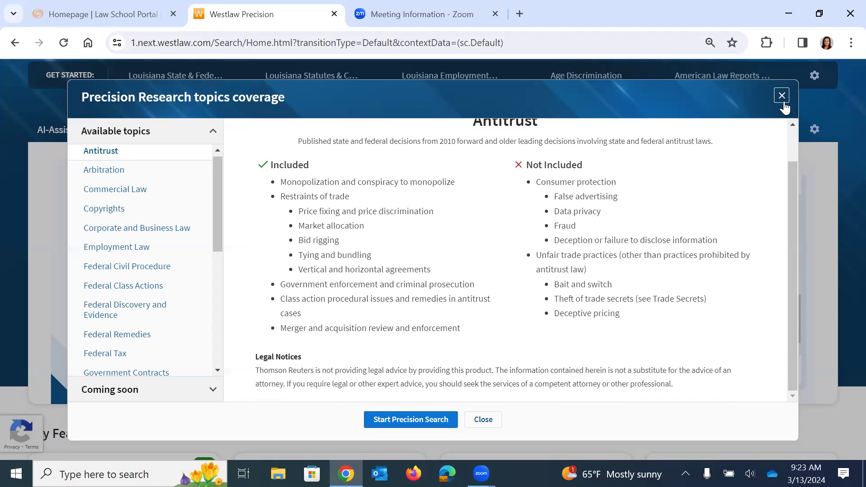
Start a Precision Search with Employment Law as area of law, giving 1688 LA, 5th Circuit cases.
{"action": "left_click", "coordinate": [784, 103]}
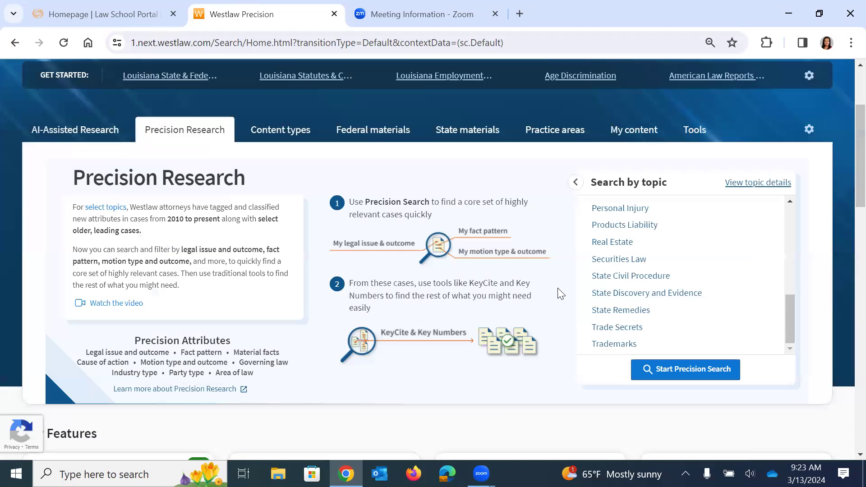
{"action": "left_click", "coordinate": [688, 372]}
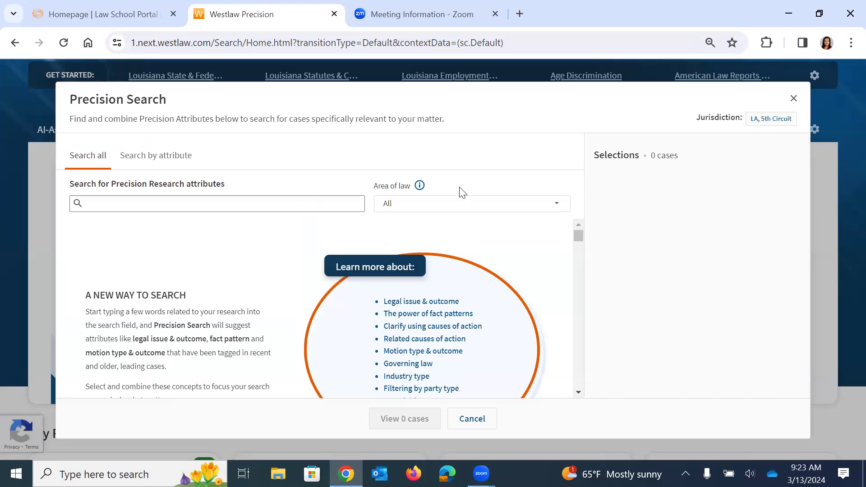
{"action": "left_click", "coordinate": [558, 205]}
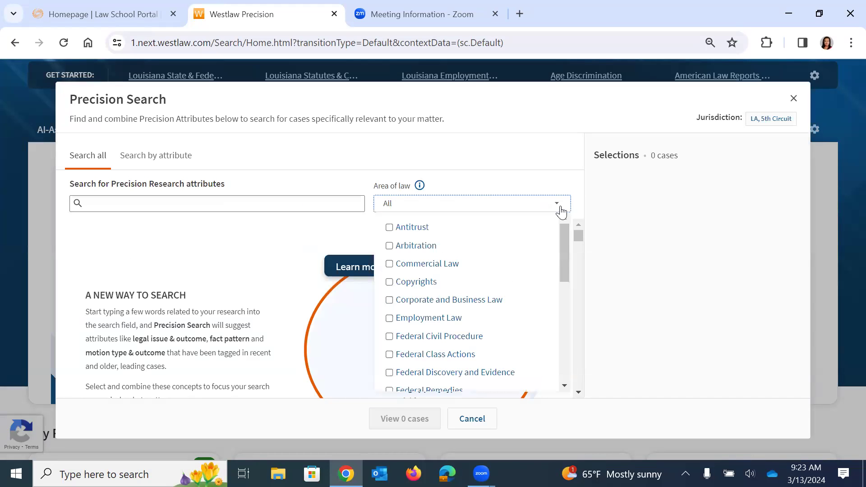
{"action": "left_click", "coordinate": [395, 319]}
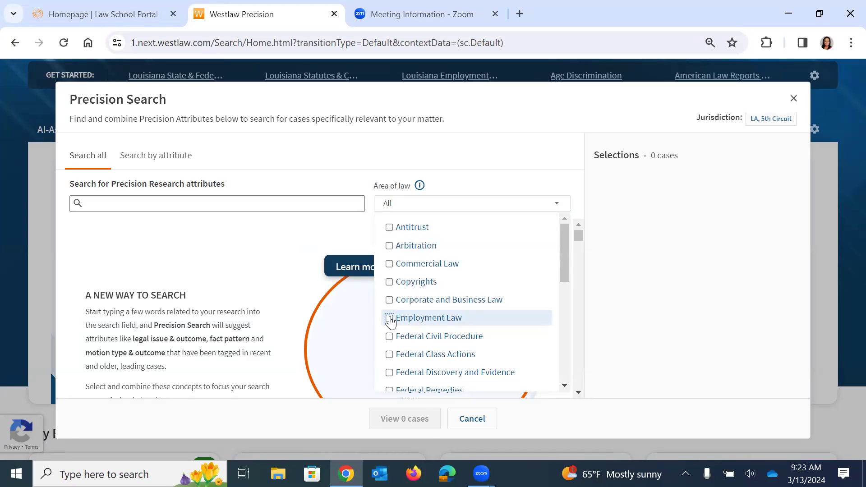
{"action": "left_click", "coordinate": [757, 120]}
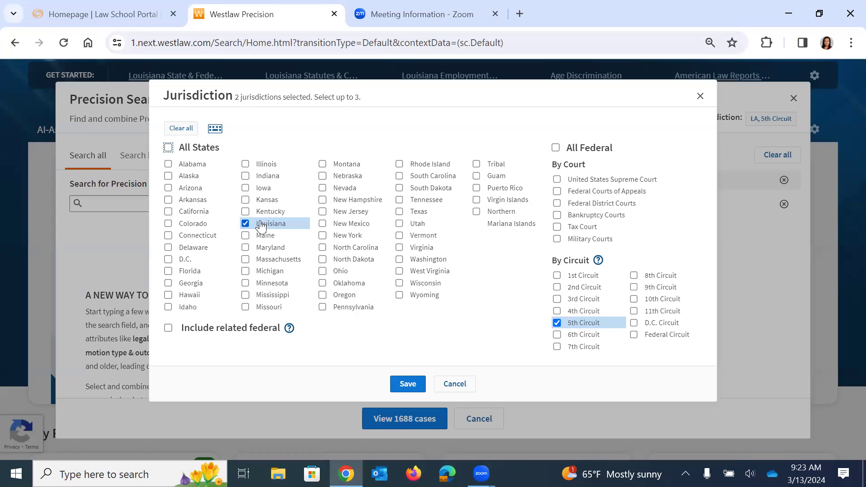
{"action": "left_click", "coordinate": [414, 387]}
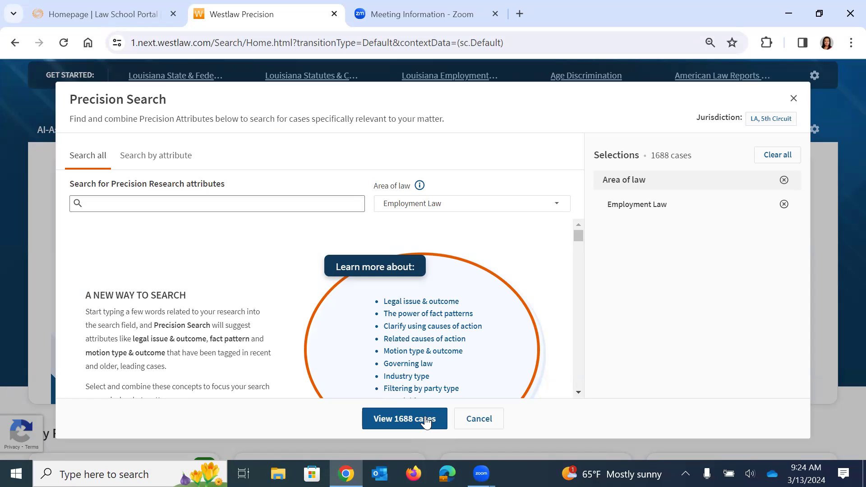
{"action": "left_click", "coordinate": [415, 422]}
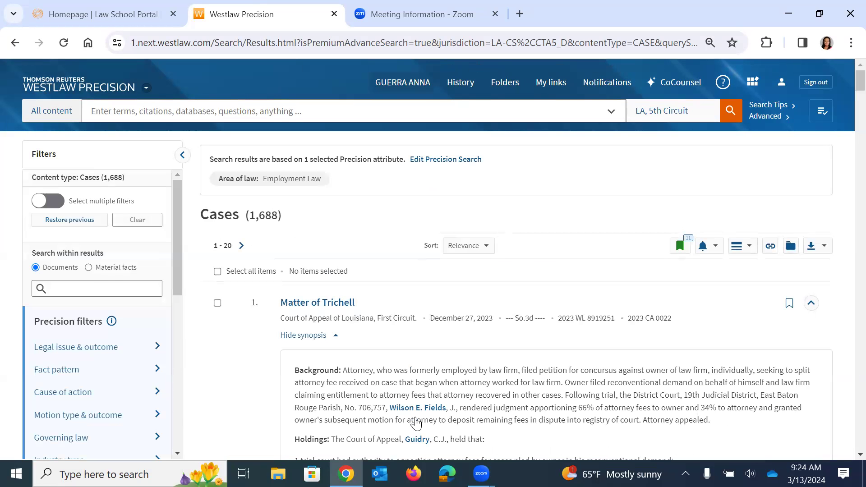
{"action": "scroll", "coordinate": [509, 297], "scroll_direction": "down", "scroll_amount": 1}
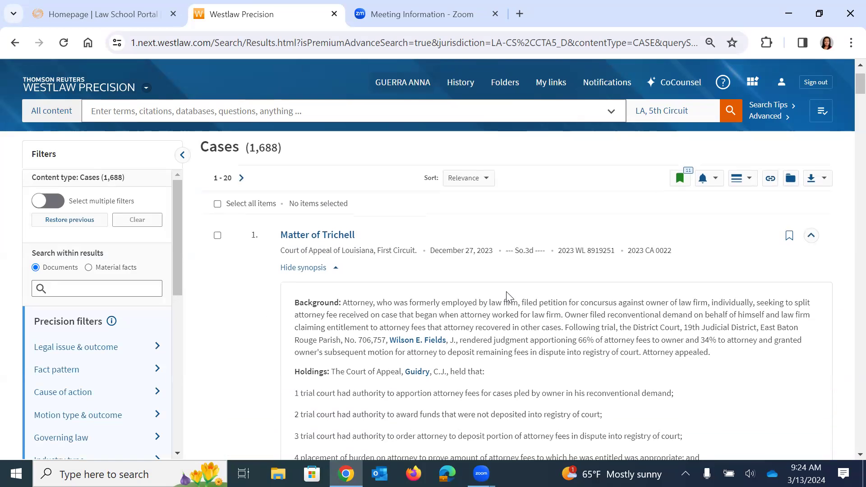
{"action": "scroll", "coordinate": [509, 297], "scroll_direction": "down", "scroll_amount": 4}
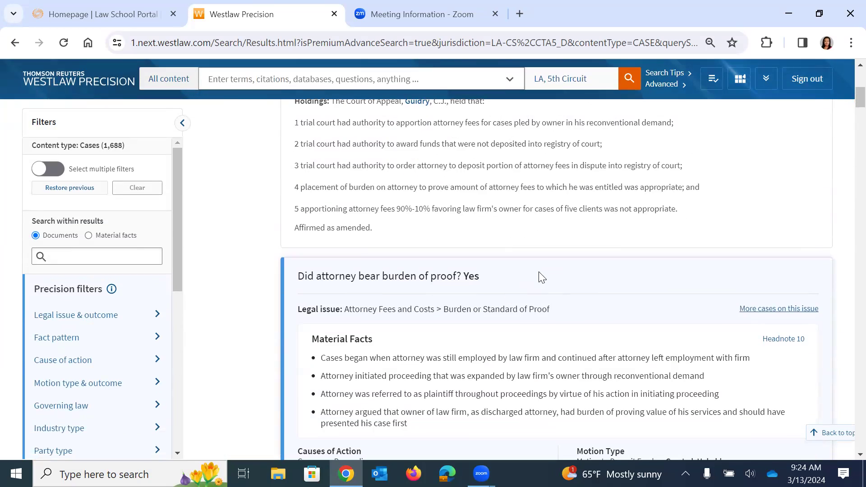
{"action": "scroll", "coordinate": [539, 275], "scroll_direction": "down", "scroll_amount": 3}
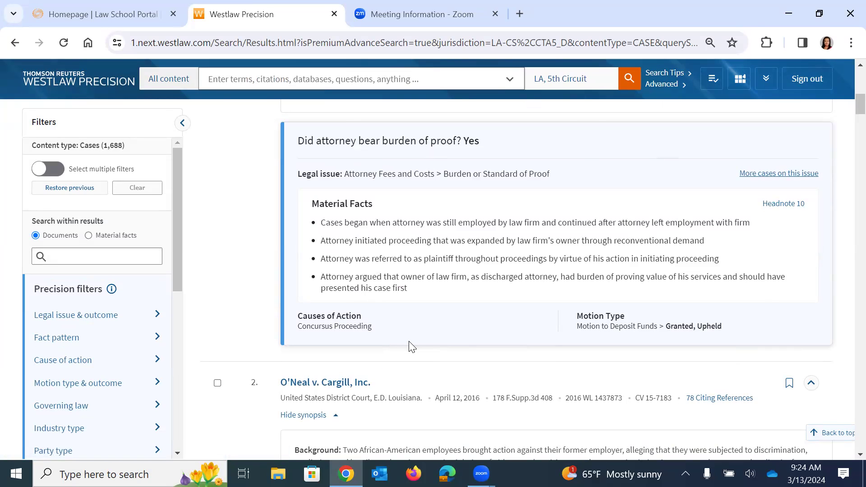
{"action": "scroll", "coordinate": [411, 346], "scroll_direction": "up", "scroll_amount": 7}
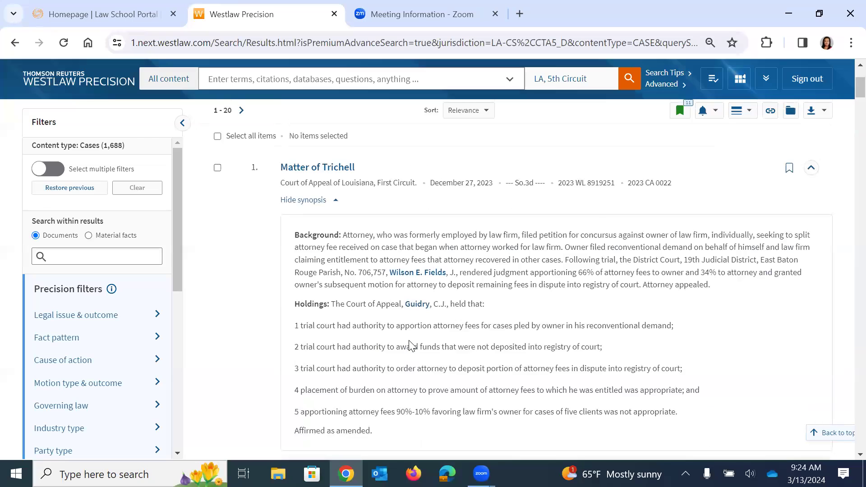
{"action": "scroll", "coordinate": [410, 345], "scroll_direction": "down", "scroll_amount": 6}
{"action": "scroll", "coordinate": [409, 345], "scroll_direction": "down", "scroll_amount": 1}
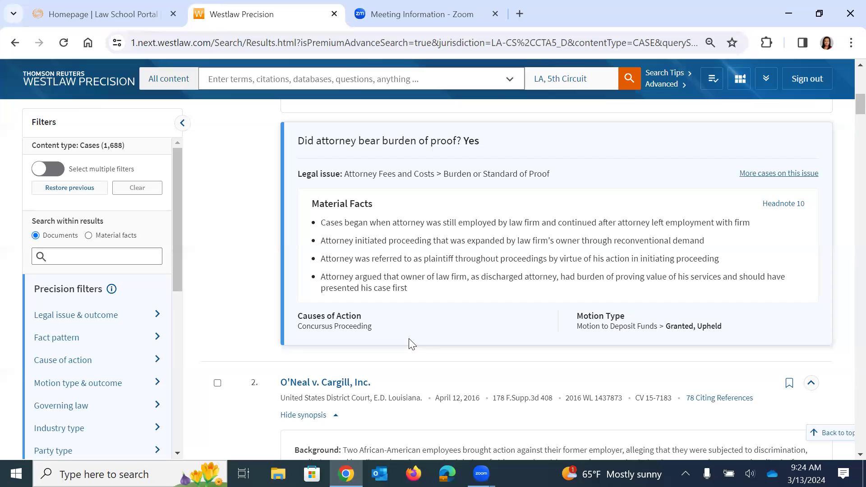
{"action": "scroll", "coordinate": [410, 344], "scroll_direction": "up", "scroll_amount": 3}
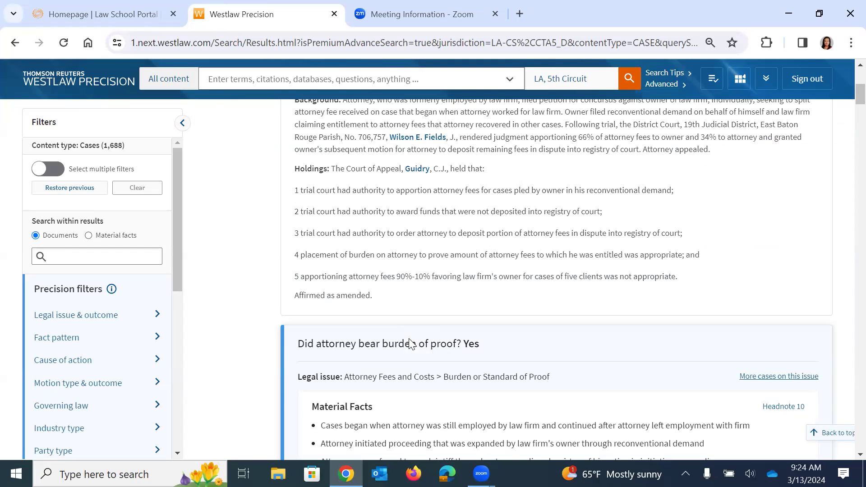
{"action": "scroll", "coordinate": [410, 344], "scroll_direction": "up", "scroll_amount": 2}
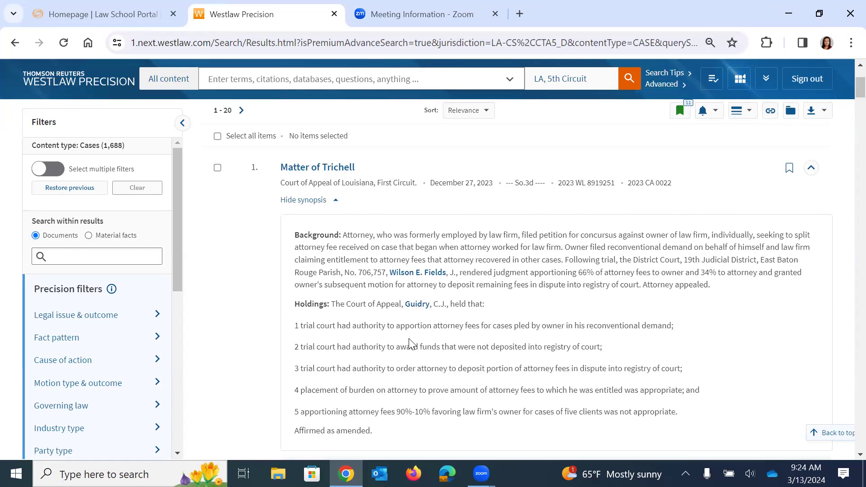
{"action": "scroll", "coordinate": [411, 344], "scroll_direction": "down", "scroll_amount": 1}
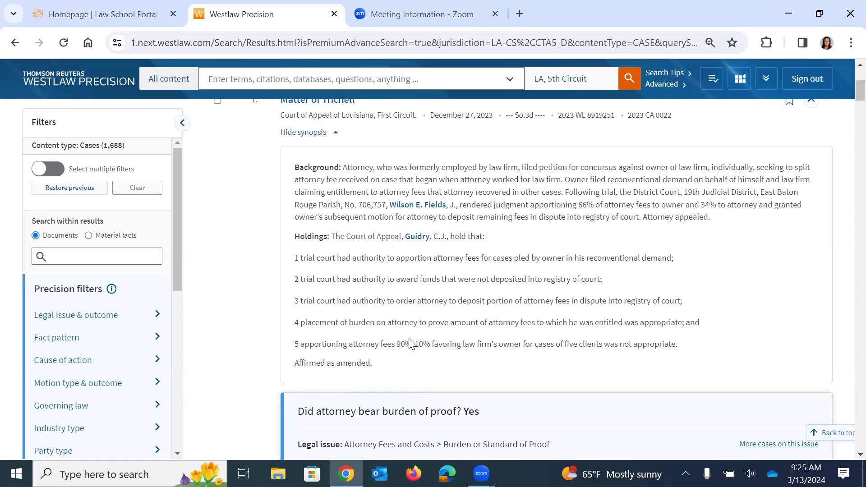
{"action": "scroll", "coordinate": [409, 343], "scroll_direction": "down", "scroll_amount": 3}
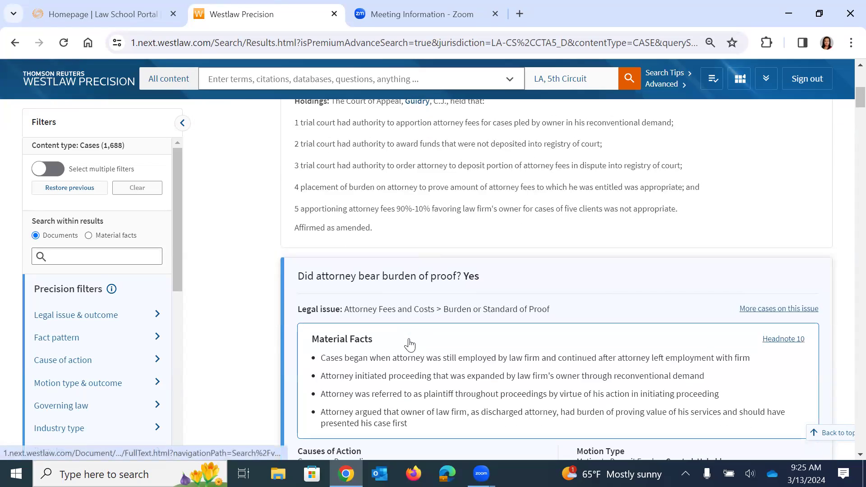
{"action": "scroll", "coordinate": [410, 344], "scroll_direction": "down", "scroll_amount": 2}
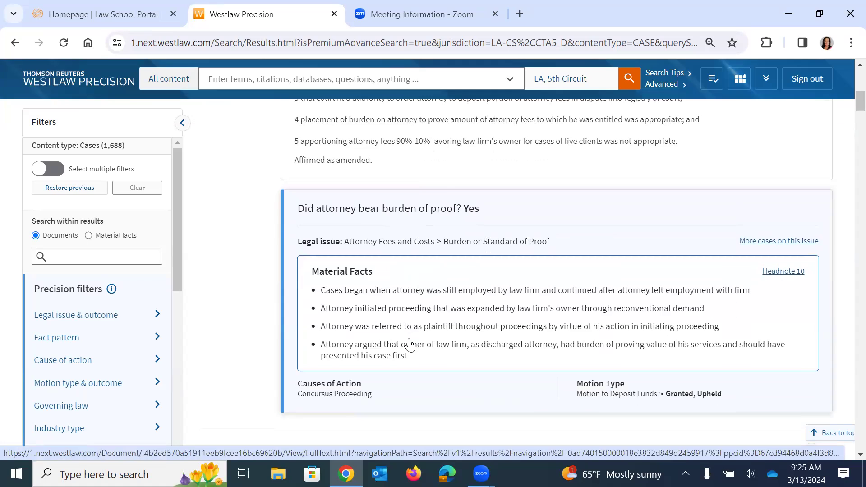
{"action": "scroll", "coordinate": [464, 310], "scroll_direction": "down", "scroll_amount": 2}
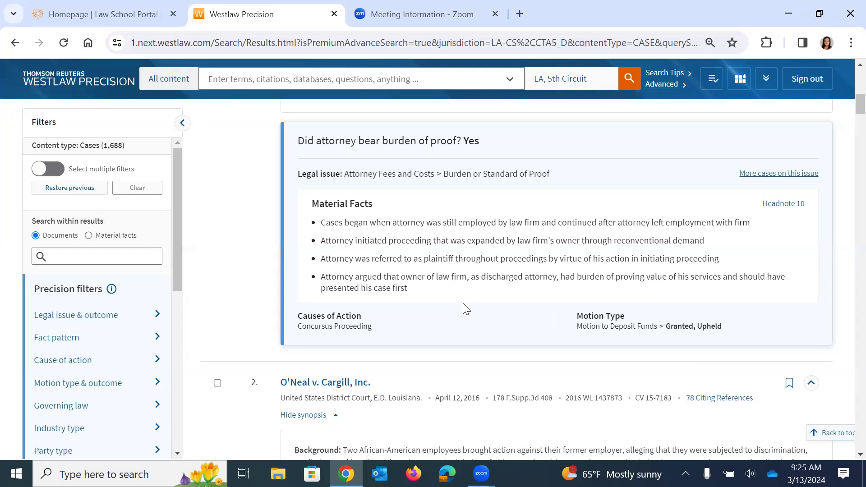
{"action": "scroll", "coordinate": [464, 310], "scroll_direction": "down", "scroll_amount": 1}
{"action": "scroll", "coordinate": [482, 289], "scroll_direction": "up", "scroll_amount": 2}
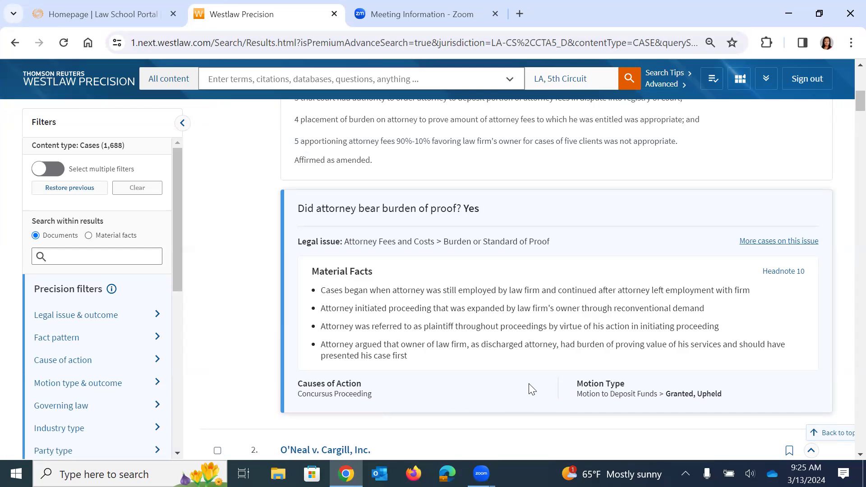
{"action": "scroll", "coordinate": [531, 389], "scroll_direction": "up", "scroll_amount": 6}
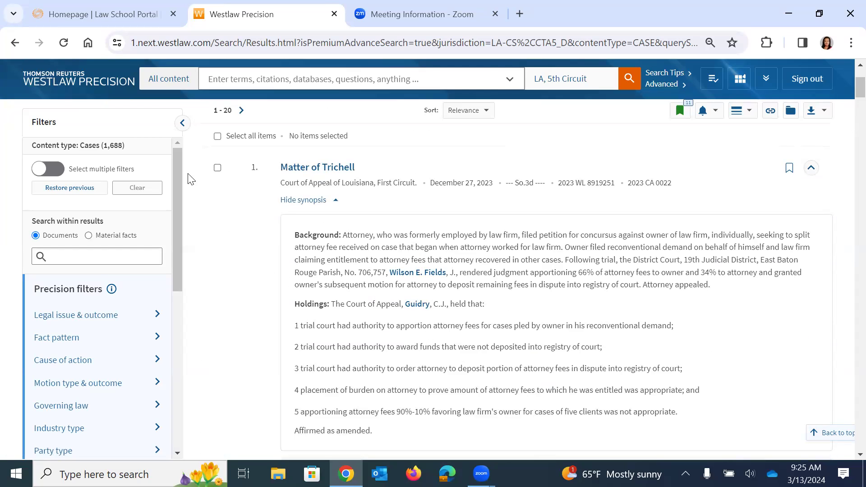
{"action": "scroll", "coordinate": [175, 149], "scroll_direction": "down", "scroll_amount": 1}
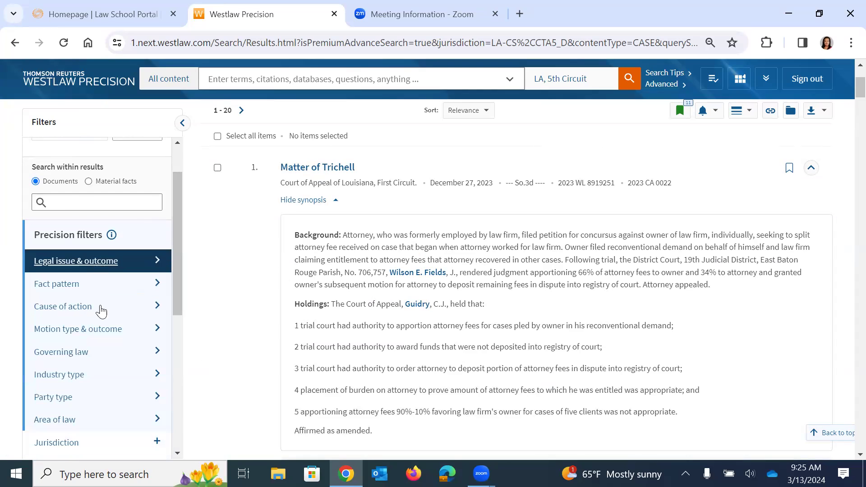
Show the Legal issue & outcome filters and expand Discrimination (340) to its sub-issues.
{"action": "left_click", "coordinate": [63, 263]}
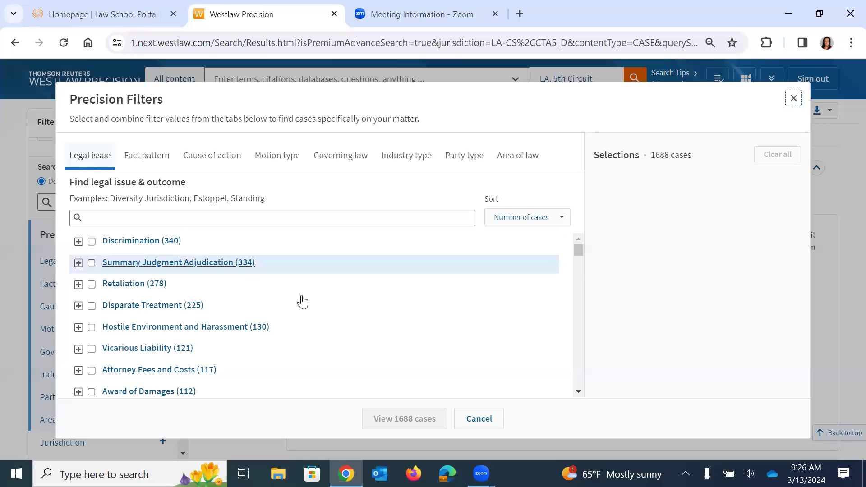
{"action": "scroll", "coordinate": [578, 252], "scroll_direction": "down", "scroll_amount": 1}
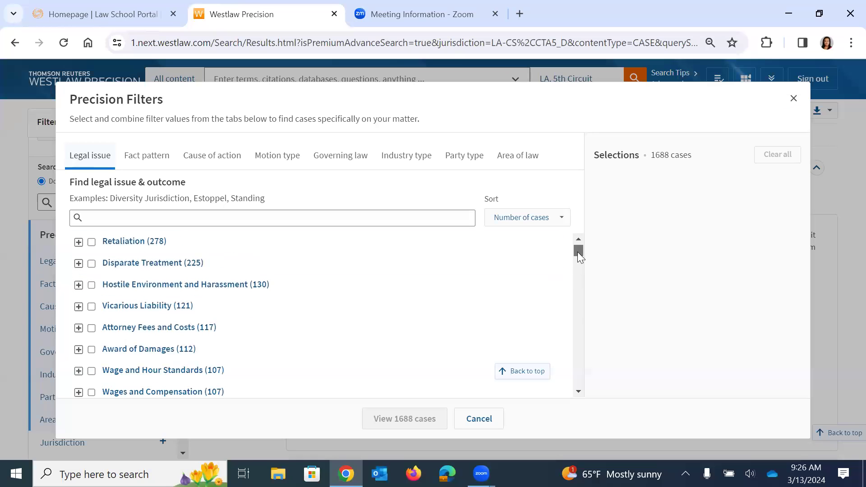
{"action": "scroll", "coordinate": [577, 249], "scroll_direction": "up", "scroll_amount": 1}
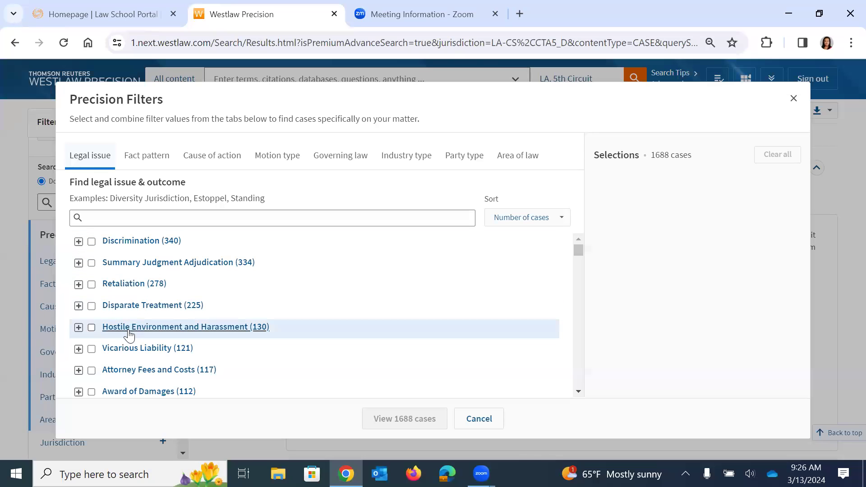
{"action": "left_click", "coordinate": [79, 242]}
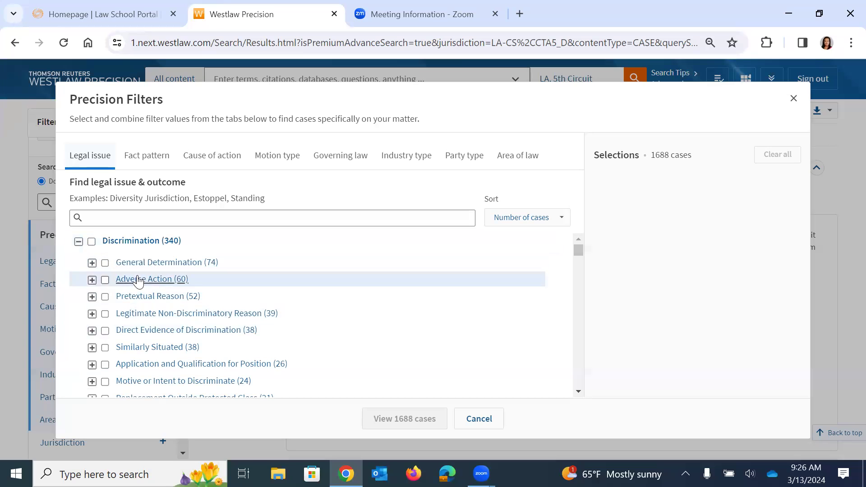
{"action": "scroll", "coordinate": [157, 324], "scroll_direction": "down", "scroll_amount": 1}
{"action": "scroll", "coordinate": [156, 324], "scroll_direction": "down", "scroll_amount": 2}
{"action": "scroll", "coordinate": [157, 318], "scroll_direction": "down", "scroll_amount": 3}
{"action": "scroll", "coordinate": [157, 317], "scroll_direction": "up", "scroll_amount": 5}
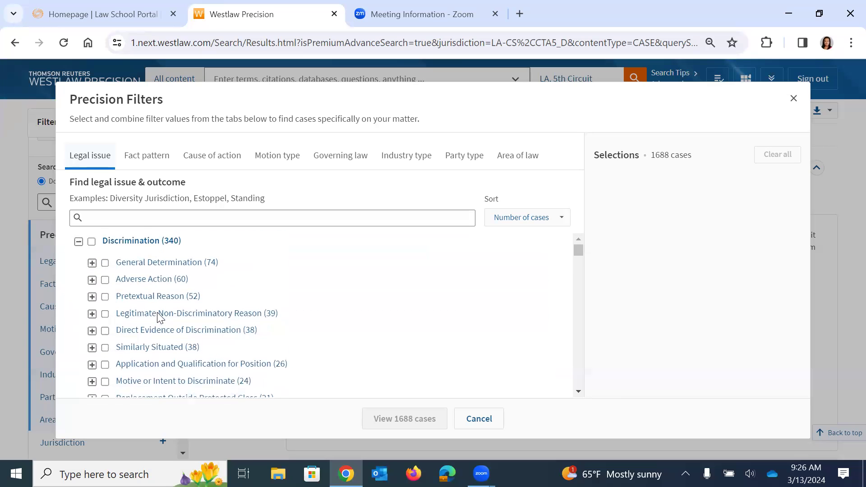
Browse General Determination and Direct Evidence of Discrimination outcomes, then collapse back to top-level issues.
{"action": "left_click", "coordinate": [92, 263]}
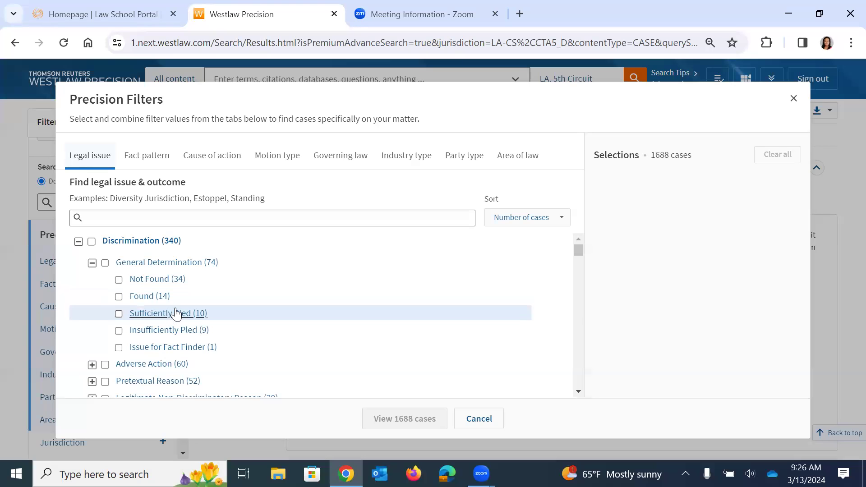
{"action": "scroll", "coordinate": [243, 329], "scroll_direction": "down", "scroll_amount": 2}
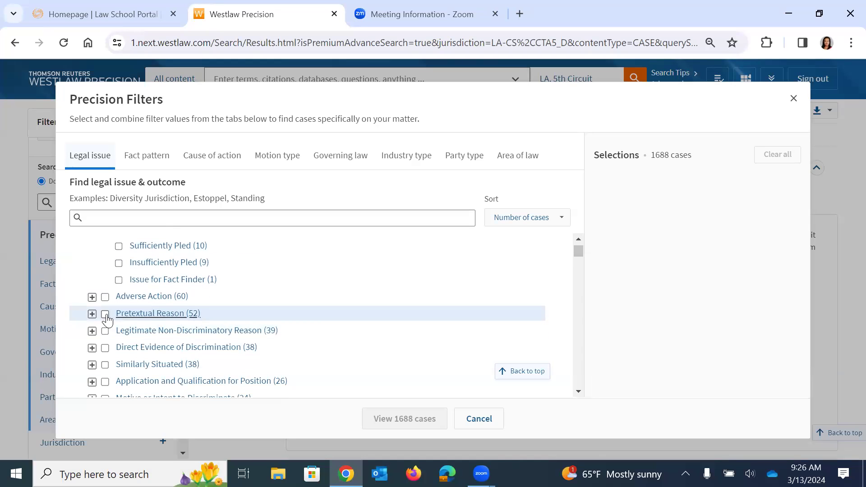
{"action": "left_click", "coordinate": [93, 349]}
{"action": "scroll", "coordinate": [259, 309], "scroll_direction": "down", "scroll_amount": 2}
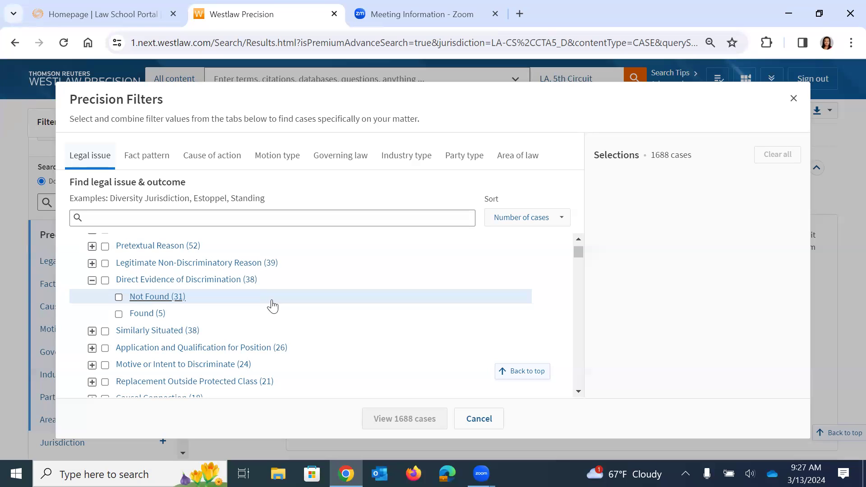
{"action": "left_click", "coordinate": [93, 281]}
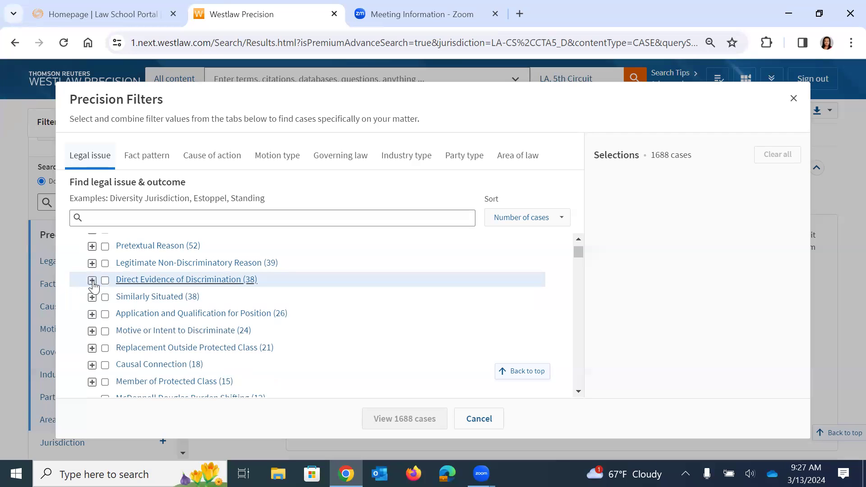
{"action": "scroll", "coordinate": [93, 283], "scroll_direction": "up", "scroll_amount": 3}
{"action": "left_click", "coordinate": [92, 263]}
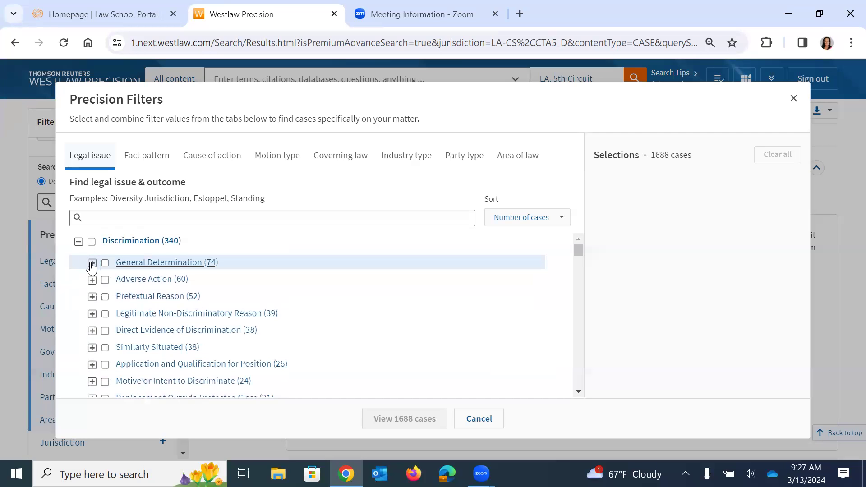
{"action": "left_click", "coordinate": [78, 243]}
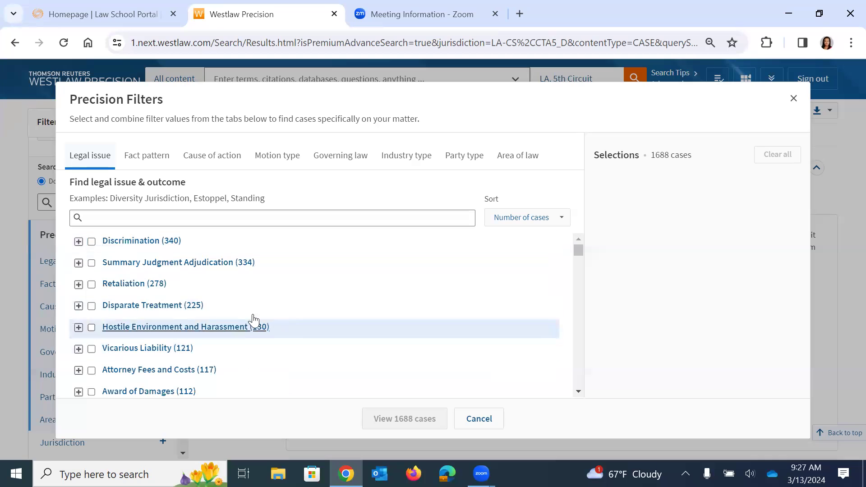
Browse fact patterns Harassment, Employment Terminated (689) and Protected Class (667), expanding and collapsing each.
{"action": "left_click", "coordinate": [138, 160]}
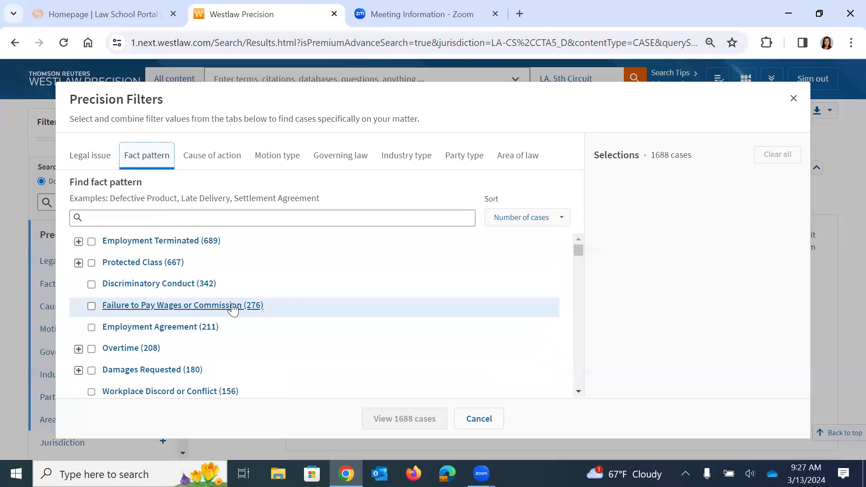
{"action": "scroll", "coordinate": [232, 305], "scroll_direction": "down", "scroll_amount": 3}
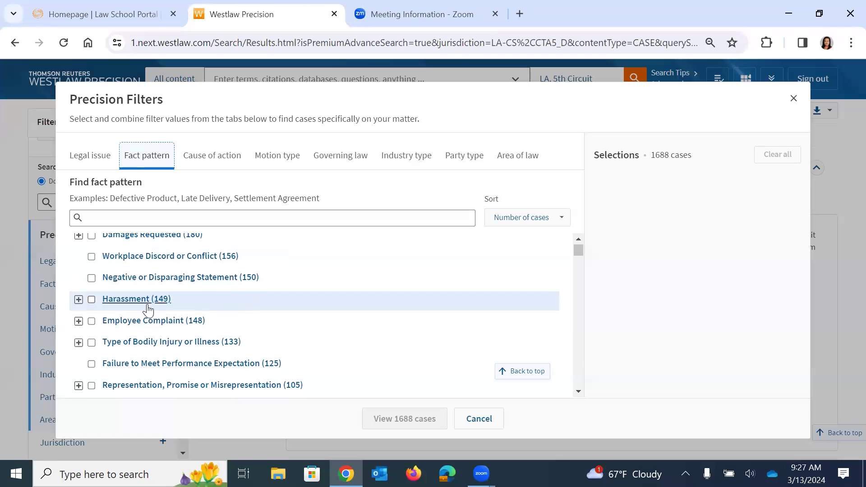
{"action": "left_click", "coordinate": [79, 299]}
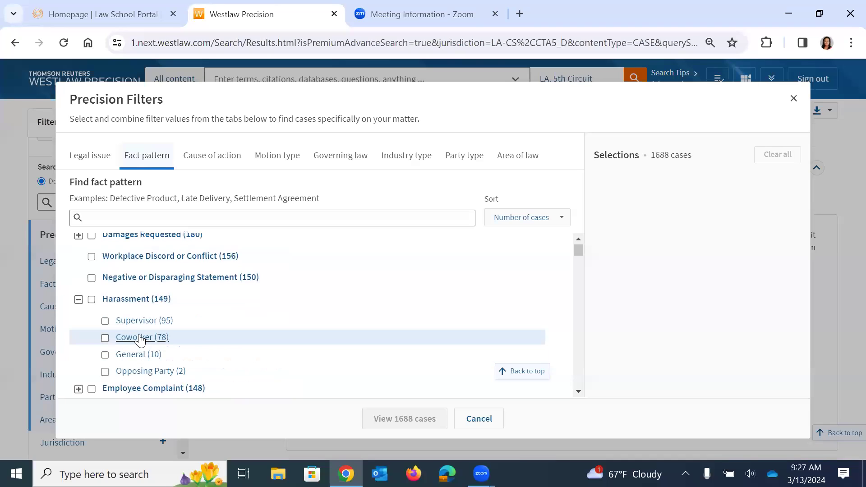
{"action": "left_click", "coordinate": [79, 299]}
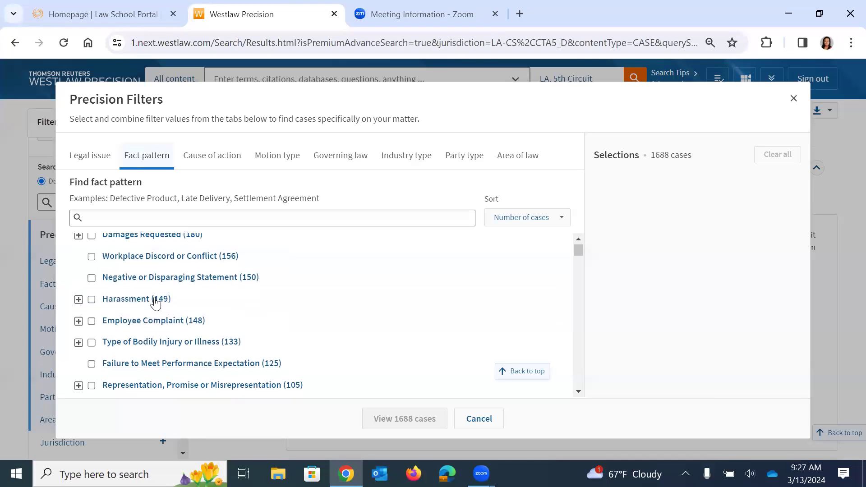
{"action": "scroll", "coordinate": [164, 305], "scroll_direction": "up", "scroll_amount": 3}
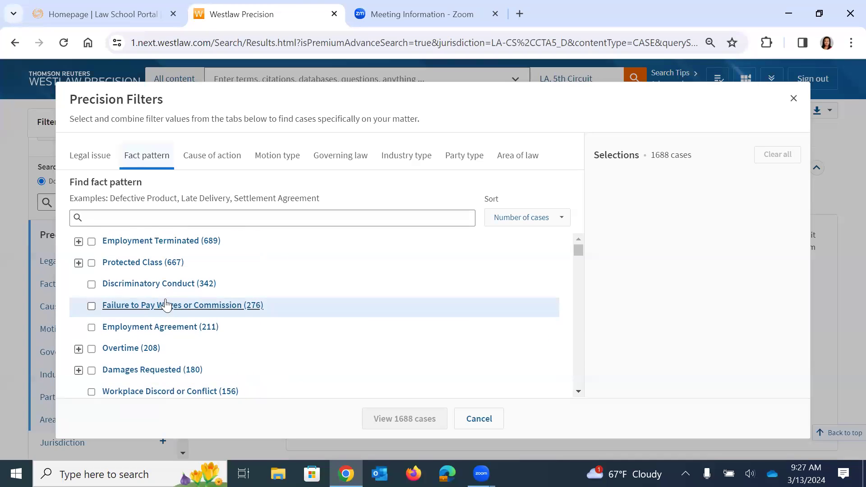
{"action": "left_click", "coordinate": [78, 242]}
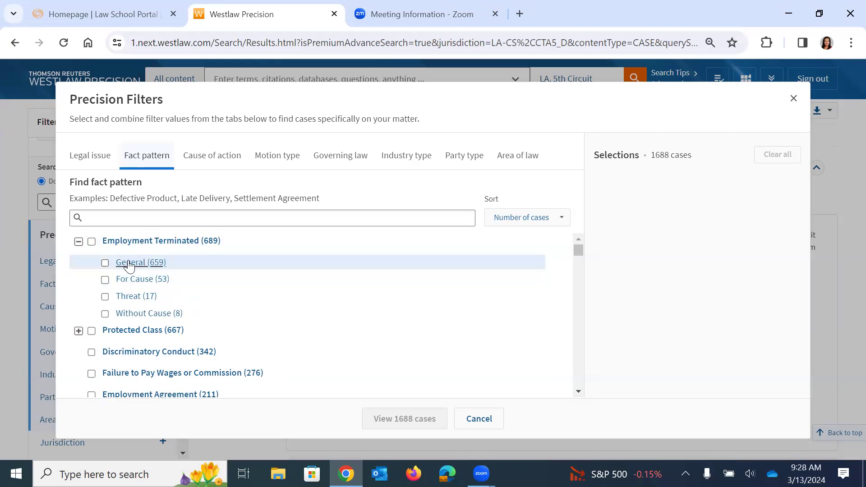
{"action": "left_click", "coordinate": [78, 241]}
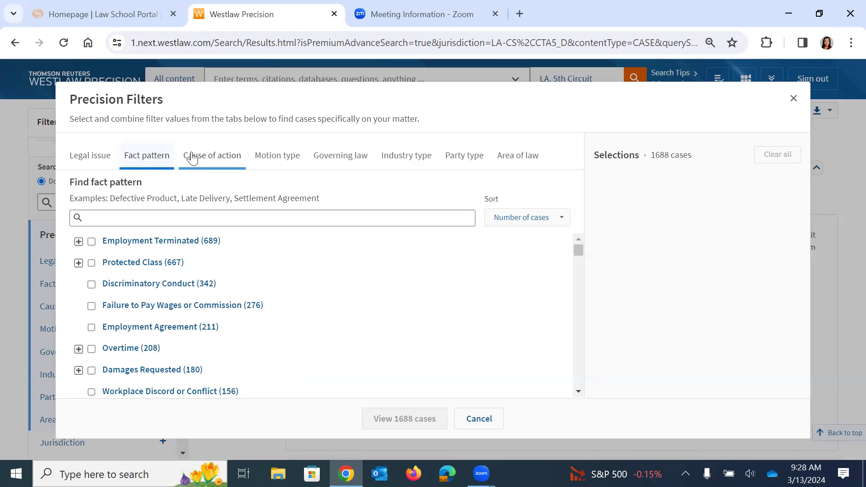
{"action": "left_click", "coordinate": [78, 263]}
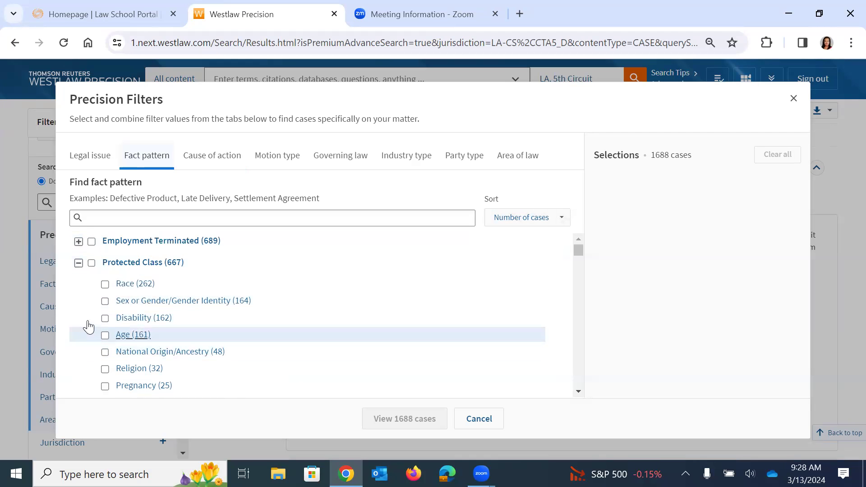
{"action": "left_click", "coordinate": [78, 263]}
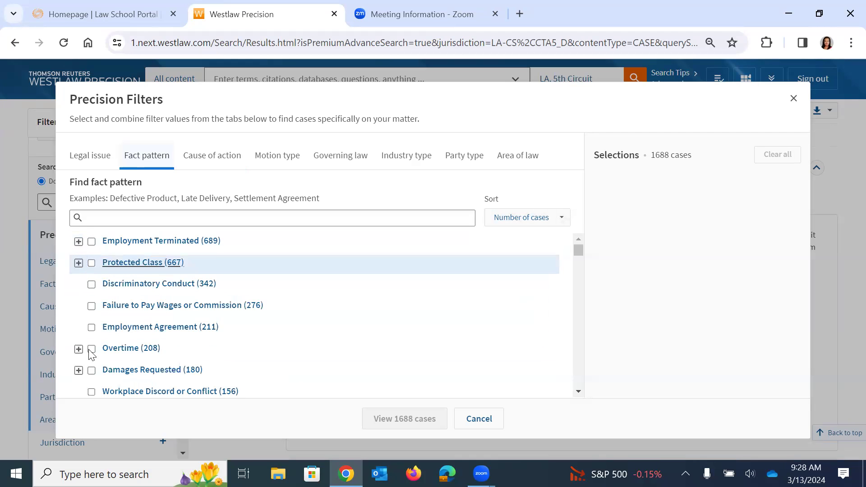
Browse Cause of action and Motion type filters, then show Governing law options led by Civil Rights Act (407).
{"action": "left_click", "coordinate": [203, 162]}
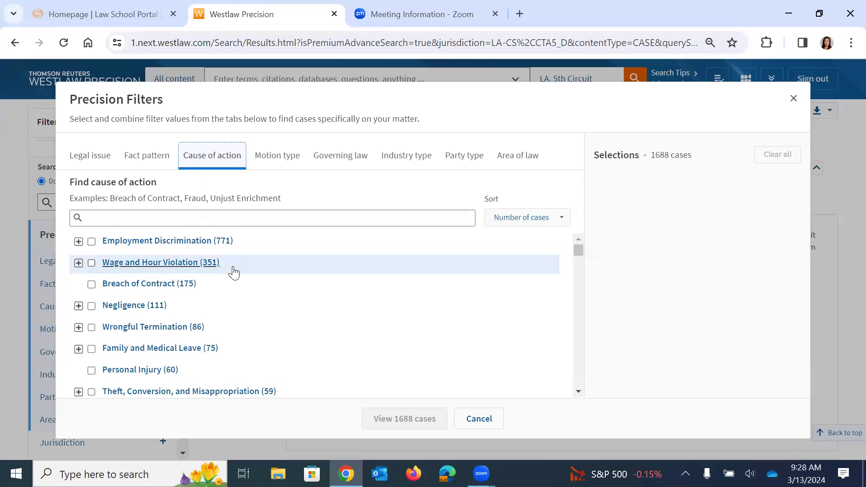
{"action": "scroll", "coordinate": [243, 349], "scroll_direction": "down", "scroll_amount": 4}
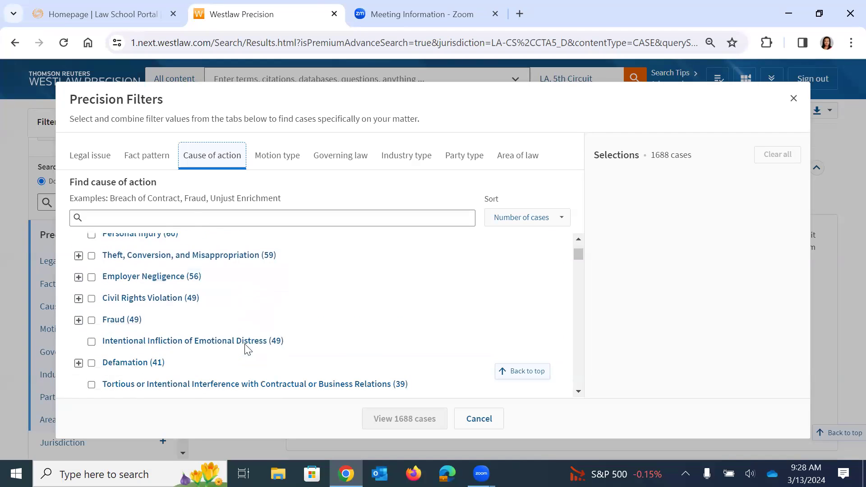
{"action": "scroll", "coordinate": [245, 350], "scroll_direction": "down", "scroll_amount": 3}
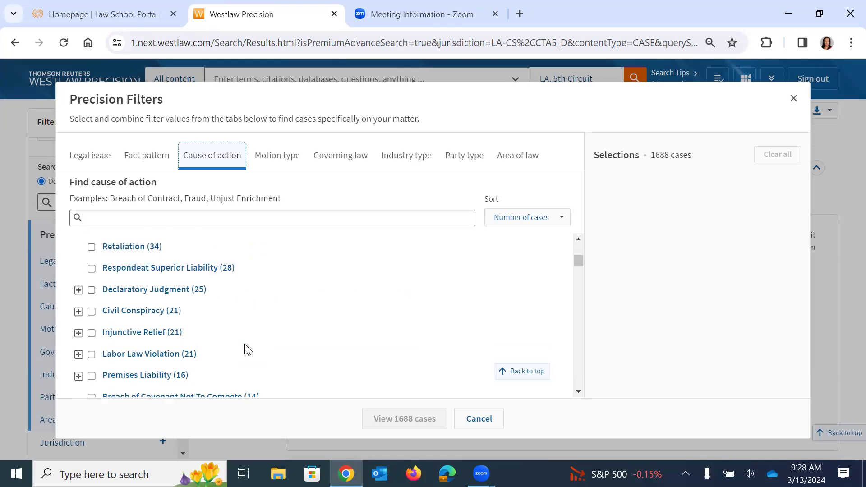
{"action": "scroll", "coordinate": [247, 350], "scroll_direction": "down", "scroll_amount": 6}
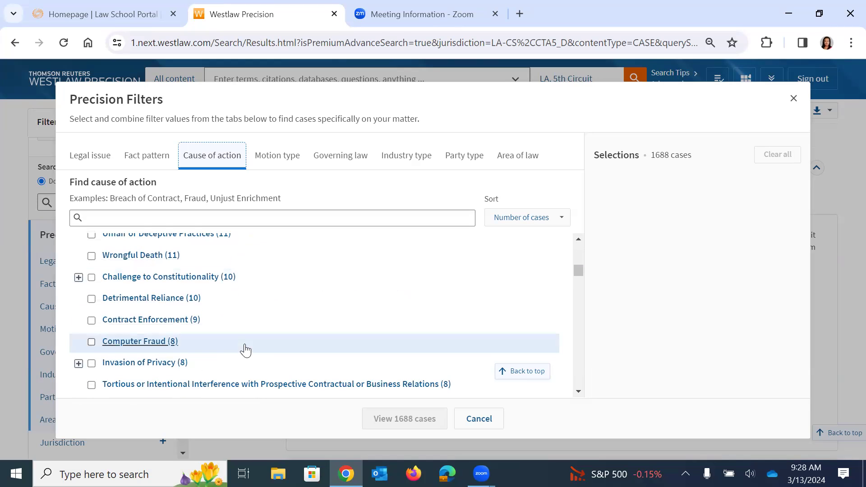
{"action": "scroll", "coordinate": [245, 348], "scroll_direction": "down", "scroll_amount": 4}
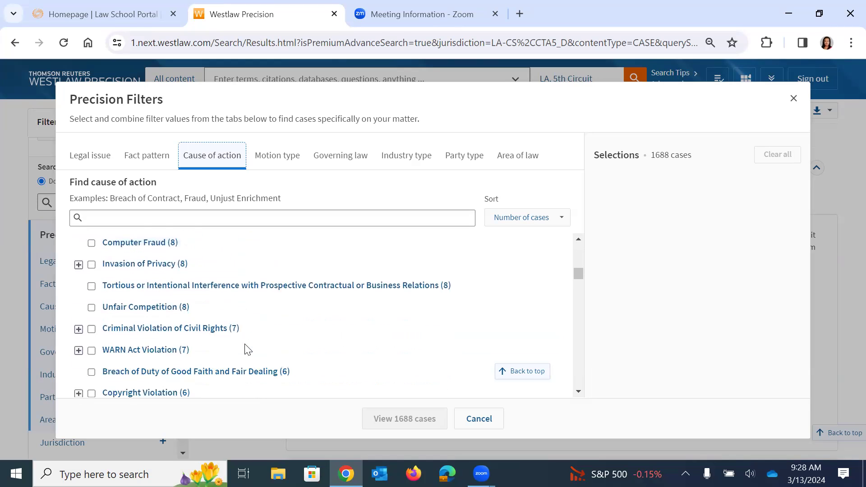
{"action": "left_click", "coordinate": [279, 165]}
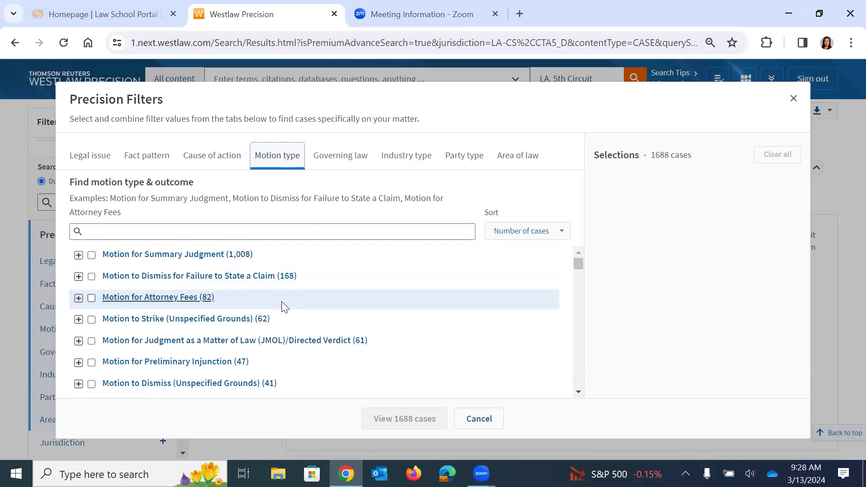
{"action": "scroll", "coordinate": [283, 307], "scroll_direction": "down", "scroll_amount": 5}
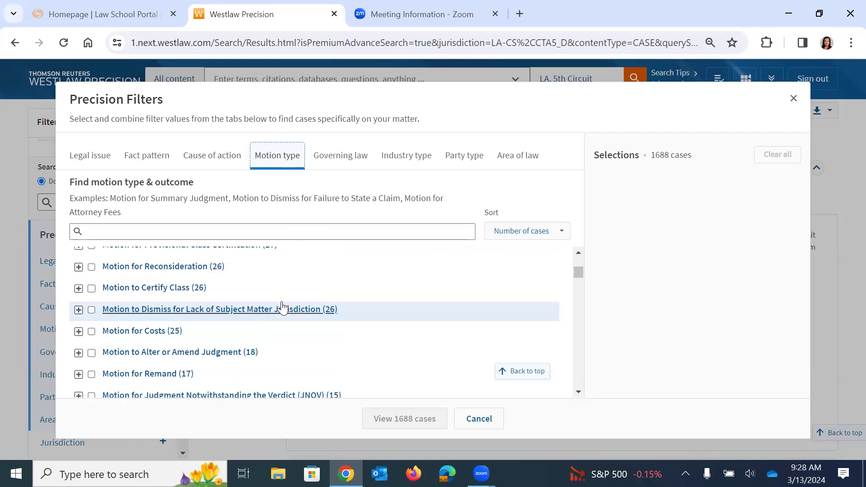
{"action": "scroll", "coordinate": [283, 308], "scroll_direction": "down", "scroll_amount": 2}
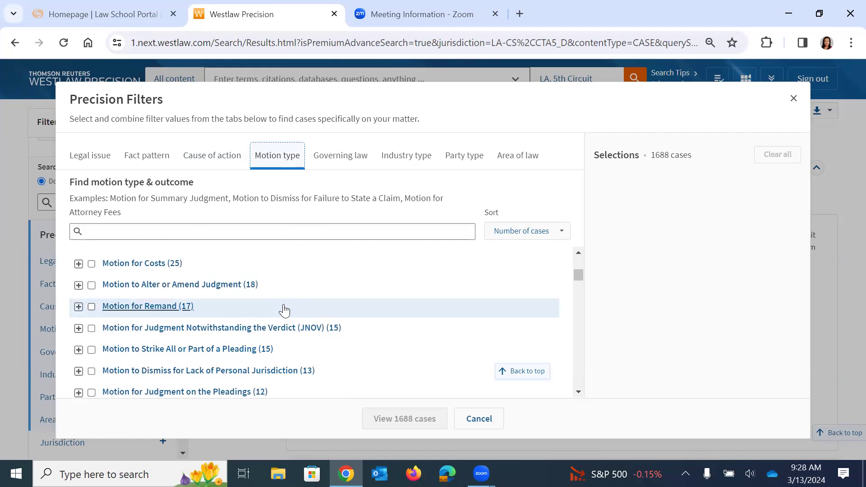
{"action": "left_click", "coordinate": [341, 157]}
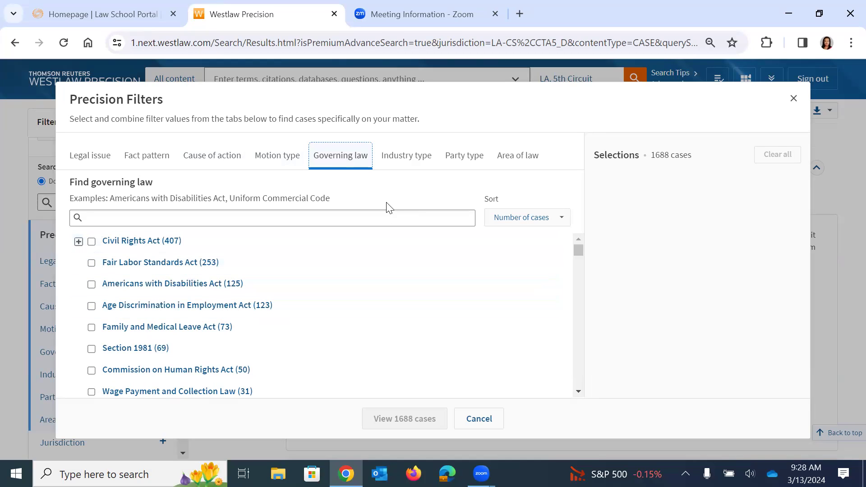
Look through the Industry type and Party type filter lists.
{"action": "left_click", "coordinate": [406, 161]}
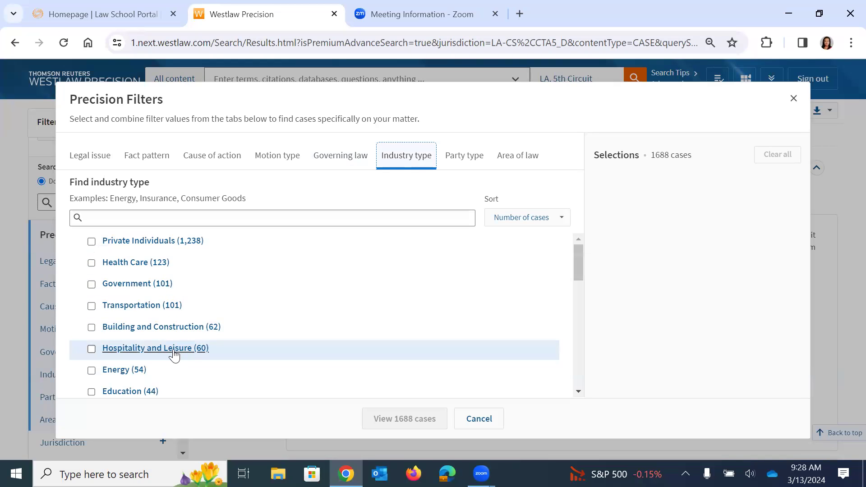
{"action": "scroll", "coordinate": [174, 355], "scroll_direction": "down", "scroll_amount": 2}
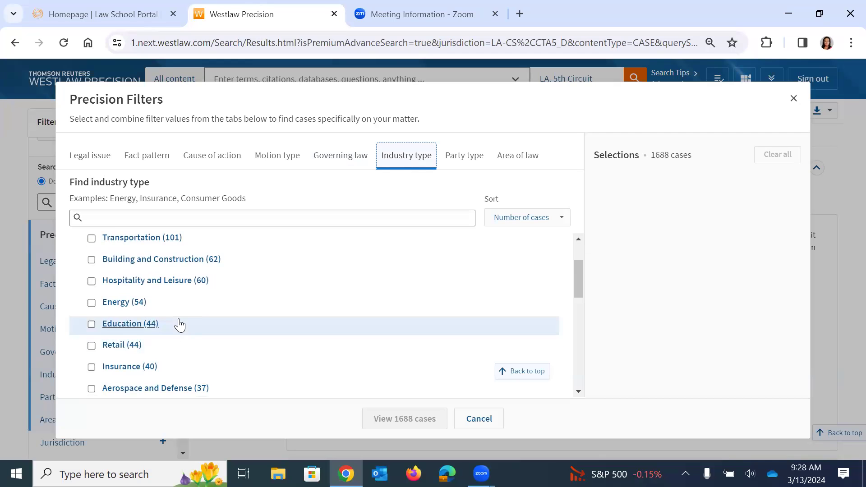
{"action": "left_click", "coordinate": [464, 156]}
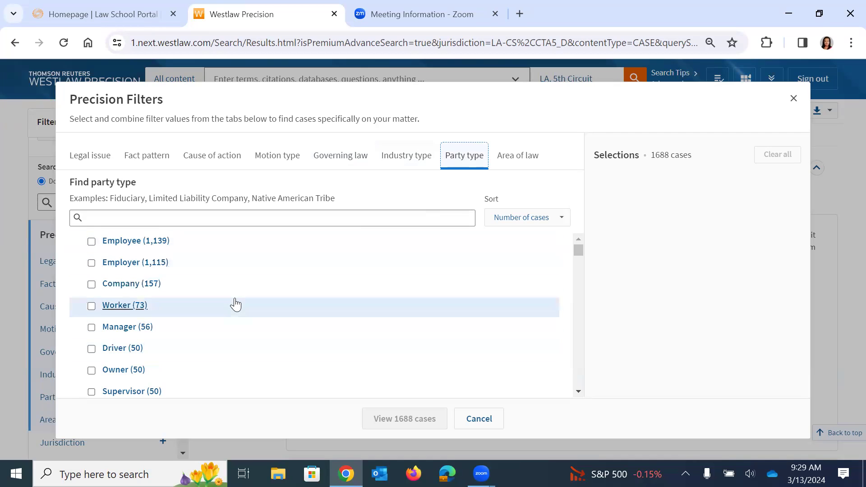
{"action": "scroll", "coordinate": [235, 303], "scroll_direction": "down", "scroll_amount": 3}
{"action": "scroll", "coordinate": [236, 305], "scroll_direction": "down", "scroll_amount": 2}
{"action": "scroll", "coordinate": [250, 329], "scroll_direction": "down", "scroll_amount": 3}
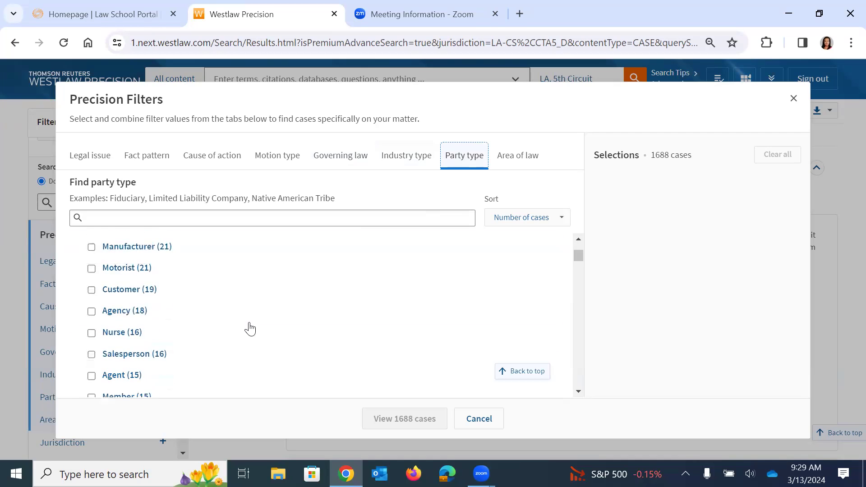
{"action": "scroll", "coordinate": [251, 327], "scroll_direction": "down", "scroll_amount": 2}
{"action": "scroll", "coordinate": [252, 331], "scroll_direction": "up", "scroll_amount": 8}
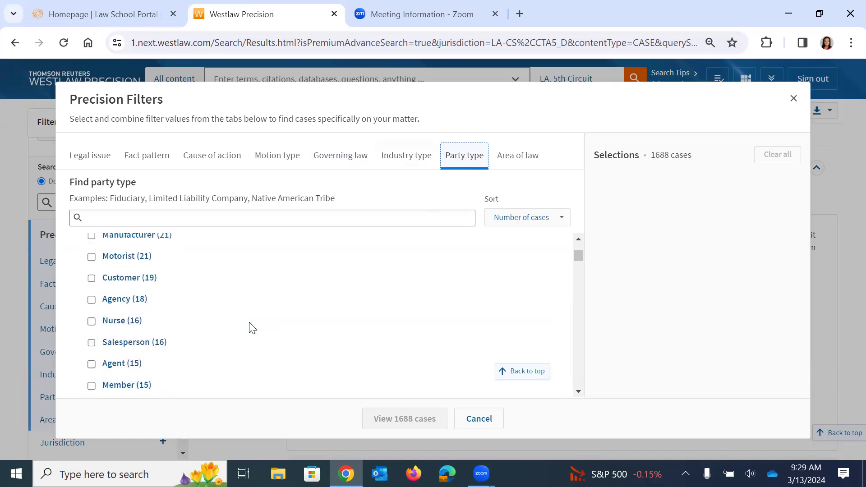
Browse the Area of law filters, led by Employment Law (1,688) and Federal Civil Procedure (596).
{"action": "left_click", "coordinate": [517, 158]}
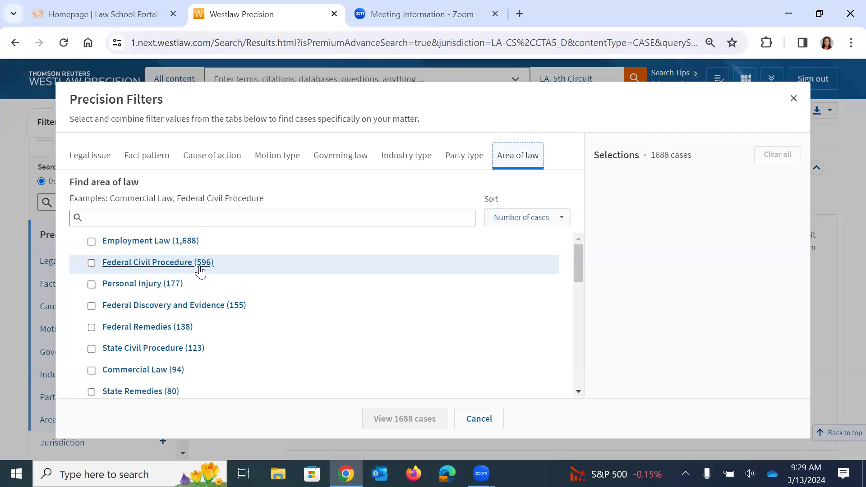
{"action": "scroll", "coordinate": [230, 331], "scroll_direction": "down", "scroll_amount": 1}
{"action": "scroll", "coordinate": [232, 323], "scroll_direction": "down", "scroll_amount": 4}
{"action": "scroll", "coordinate": [246, 311], "scroll_direction": "down", "scroll_amount": 1}
{"action": "scroll", "coordinate": [249, 315], "scroll_direction": "up", "scroll_amount": 4}
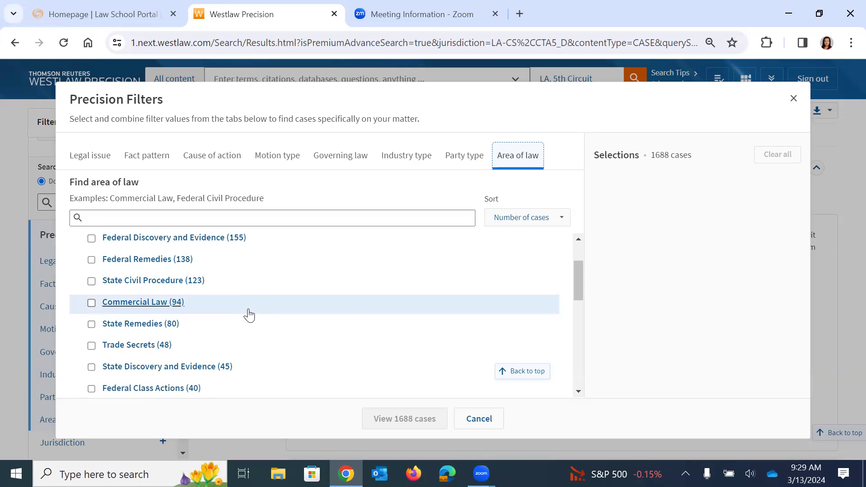
Filter by governing law Age Discrimination in Employment Act and legal issue Retaliation, leaving 28 cases.
{"action": "left_click", "coordinate": [344, 157]}
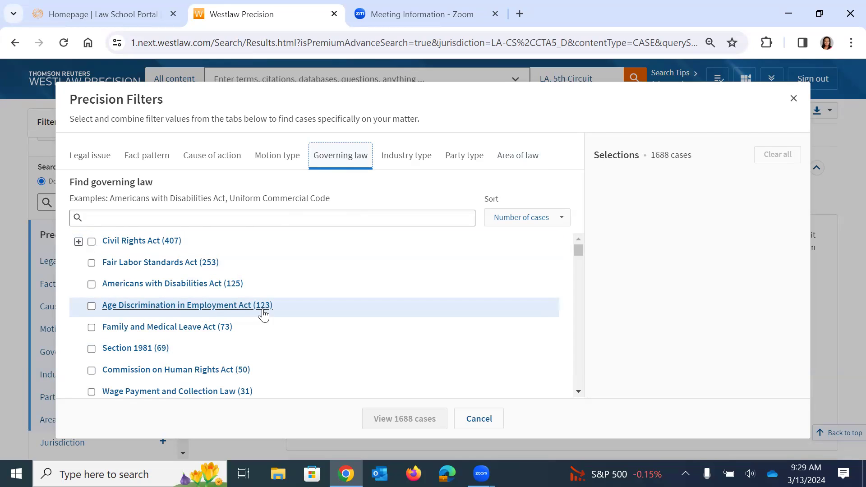
{"action": "left_click", "coordinate": [92, 307]}
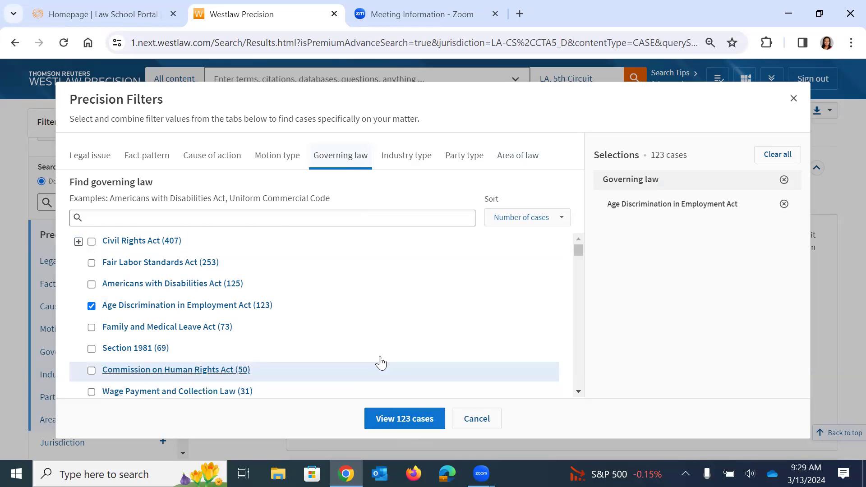
{"action": "left_click", "coordinate": [89, 158]}
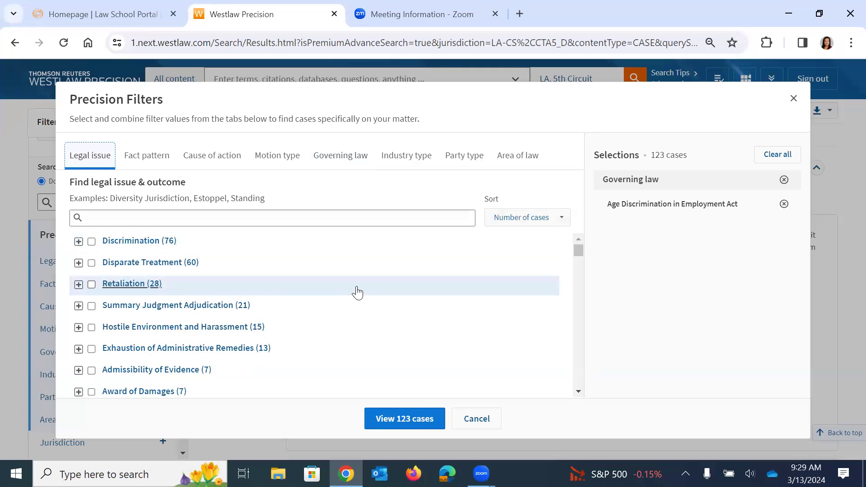
{"action": "left_click", "coordinate": [92, 285]}
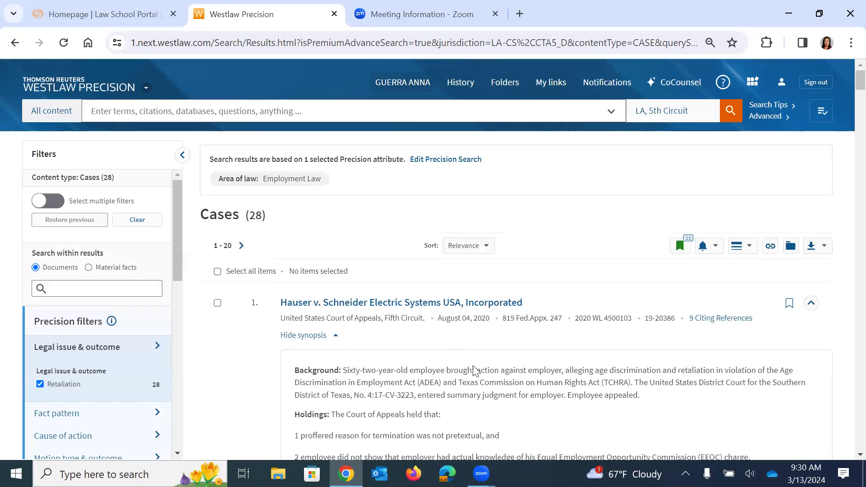
Read through the 28 cases' synopses and headnotes down to Garcia v. Penske Logistics.
{"action": "scroll", "coordinate": [501, 374], "scroll_direction": "down", "scroll_amount": 2}
{"action": "scroll", "coordinate": [505, 379], "scroll_direction": "down", "scroll_amount": 5}
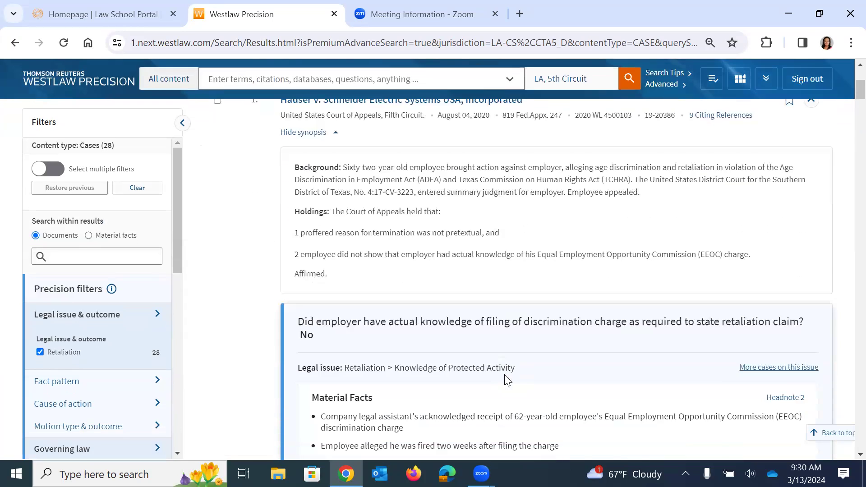
{"action": "scroll", "coordinate": [505, 381], "scroll_direction": "down", "scroll_amount": 2}
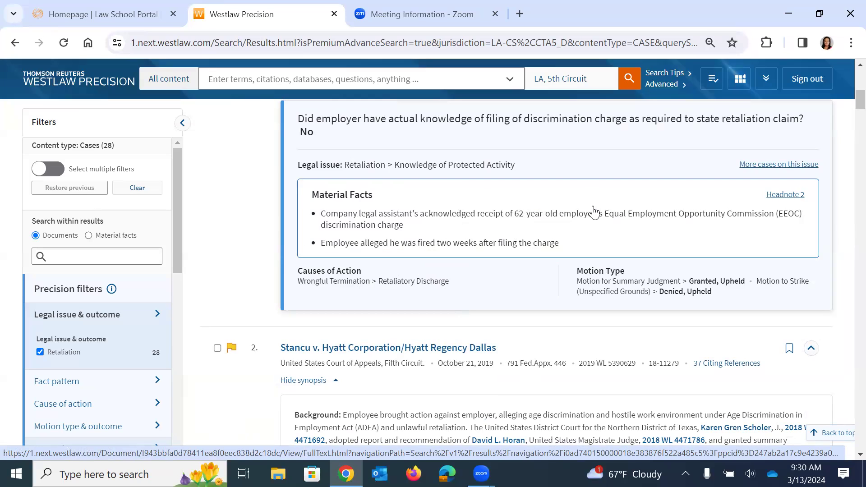
{"action": "scroll", "coordinate": [522, 275], "scroll_direction": "down", "scroll_amount": 10}
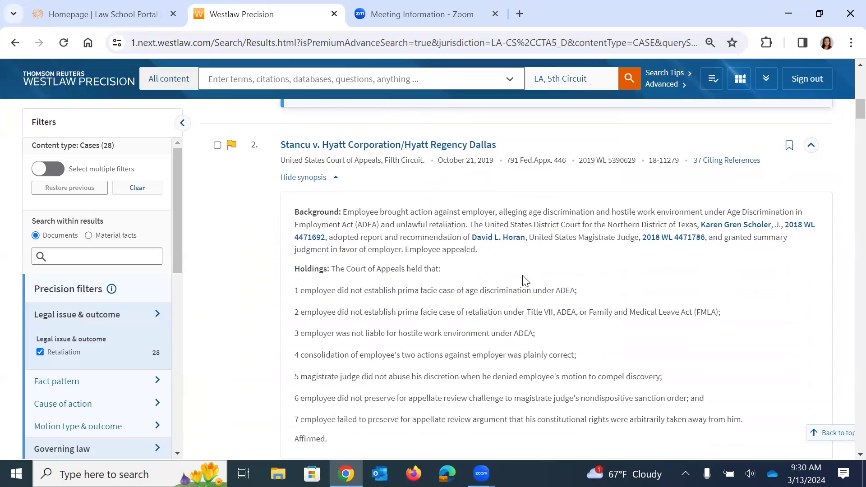
{"action": "scroll", "coordinate": [523, 279], "scroll_direction": "down", "scroll_amount": 3}
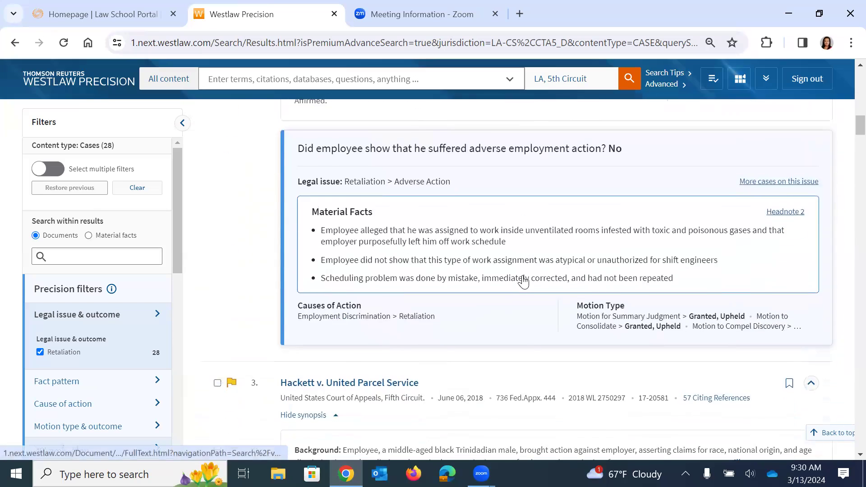
{"action": "scroll", "coordinate": [523, 280], "scroll_direction": "down", "scroll_amount": 2}
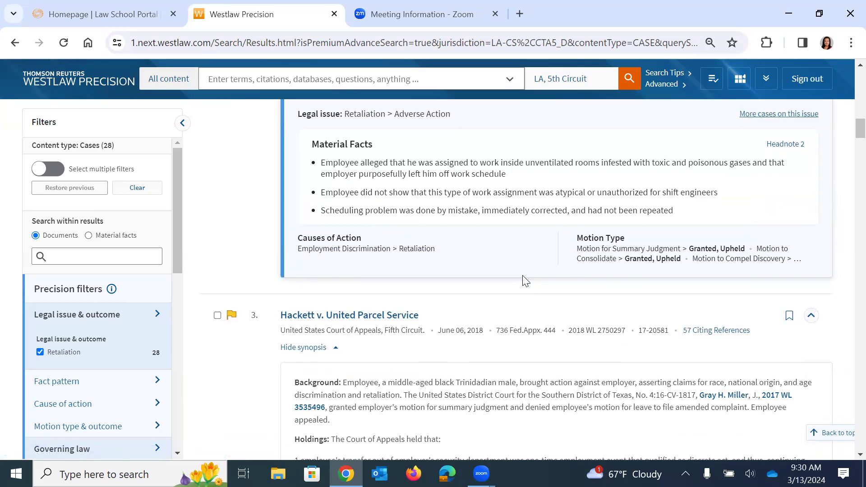
{"action": "scroll", "coordinate": [525, 280], "scroll_direction": "up", "scroll_amount": 2}
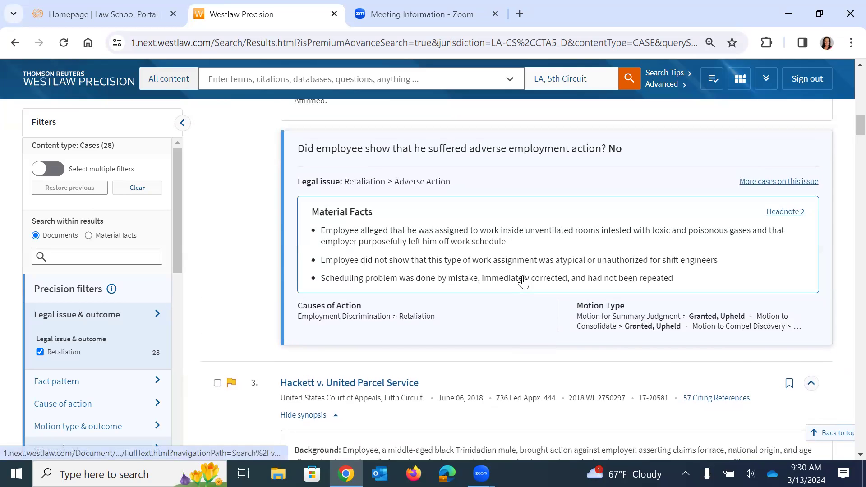
{"action": "scroll", "coordinate": [523, 281], "scroll_direction": "down", "scroll_amount": 8}
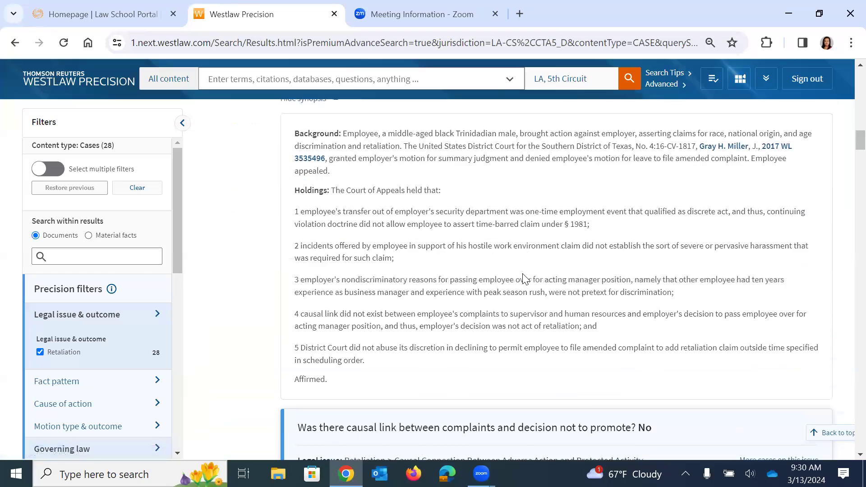
{"action": "scroll", "coordinate": [523, 278], "scroll_direction": "down", "scroll_amount": 6}
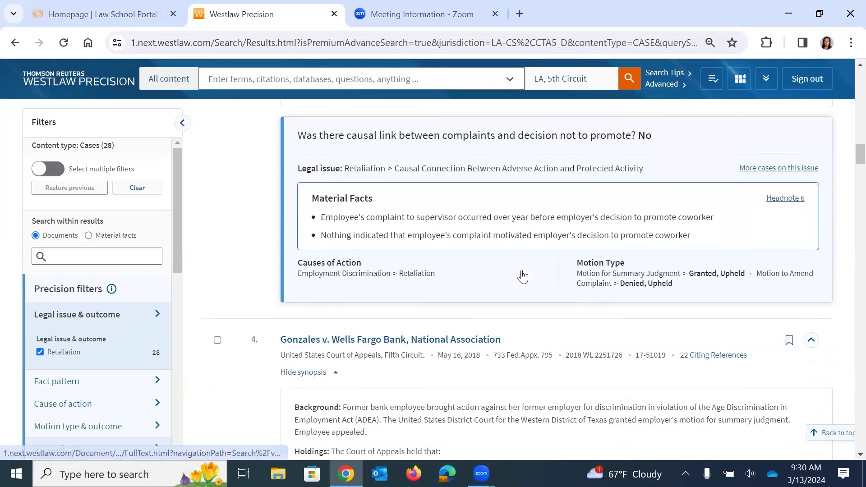
{"action": "scroll", "coordinate": [523, 277], "scroll_direction": "down", "scroll_amount": 6}
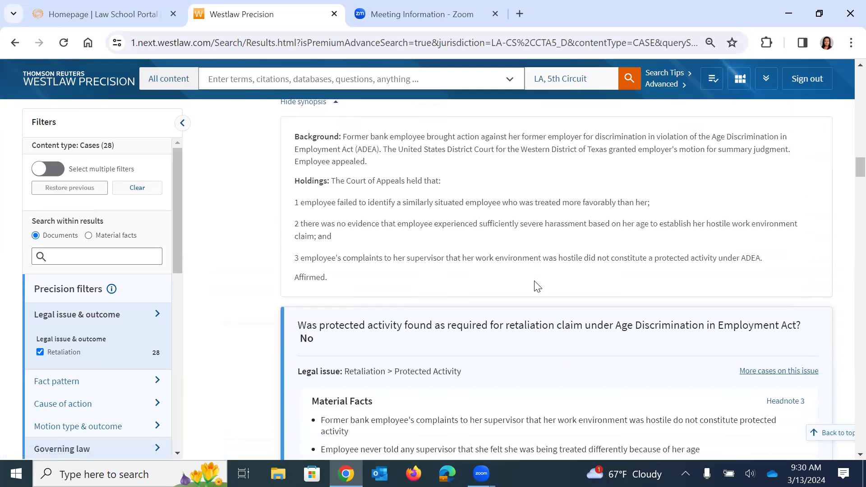
{"action": "scroll", "coordinate": [536, 285], "scroll_direction": "down", "scroll_amount": 2}
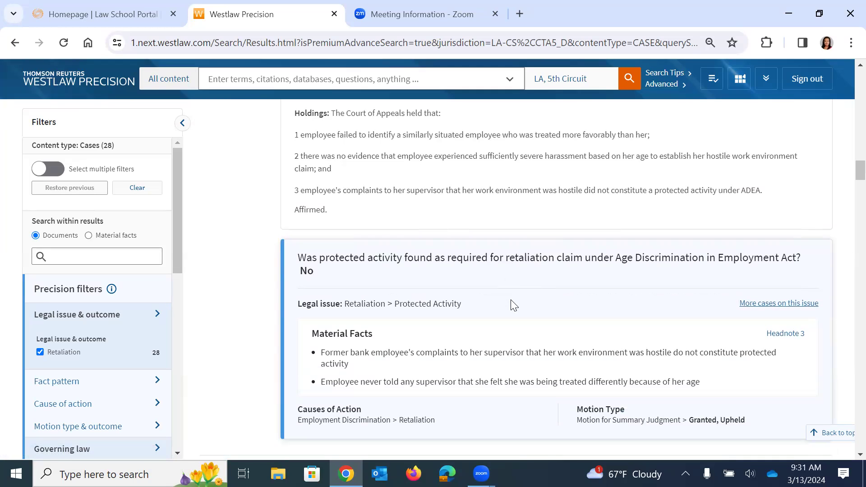
{"action": "scroll", "coordinate": [514, 306], "scroll_direction": "down", "scroll_amount": 3}
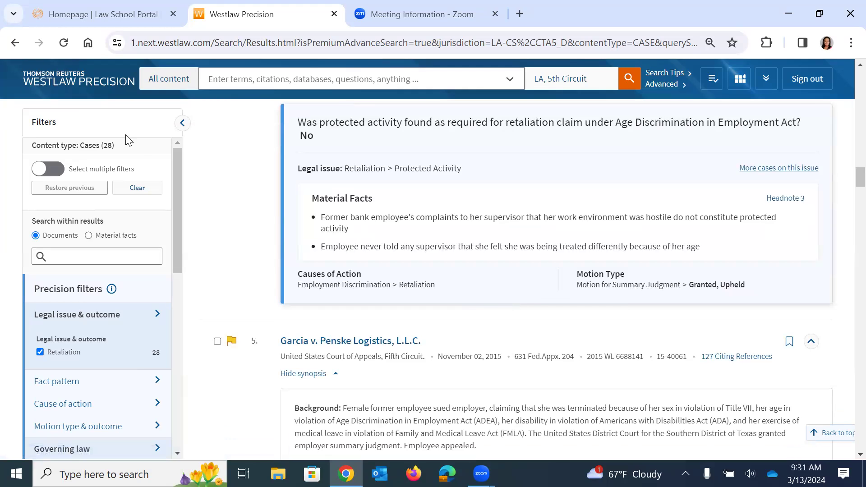
Search Louisiana State & Federal Cases for 'age discrimination in employment act', returning 2,586 cases.
{"action": "left_click", "coordinate": [58, 79]}
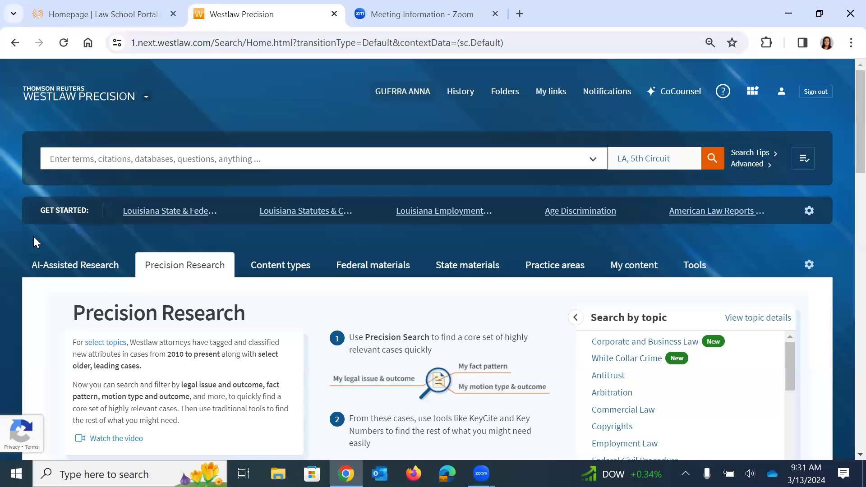
{"action": "left_click", "coordinate": [161, 212]}
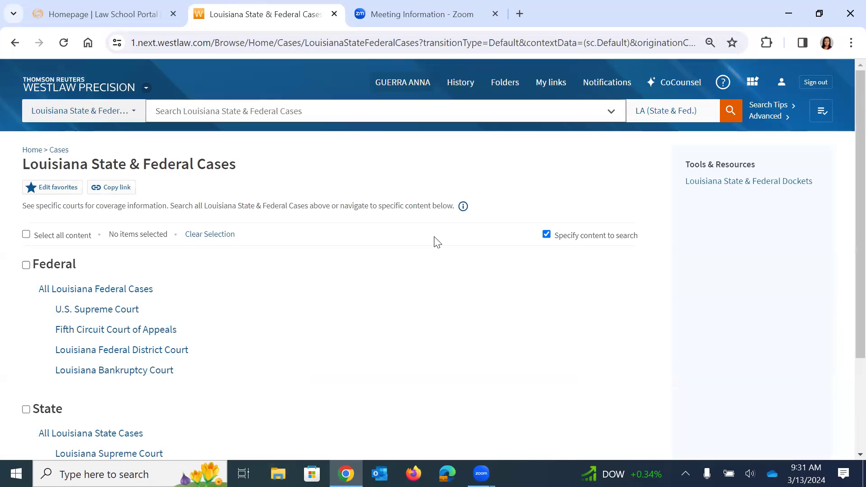
{"action": "left_click", "coordinate": [350, 112]}
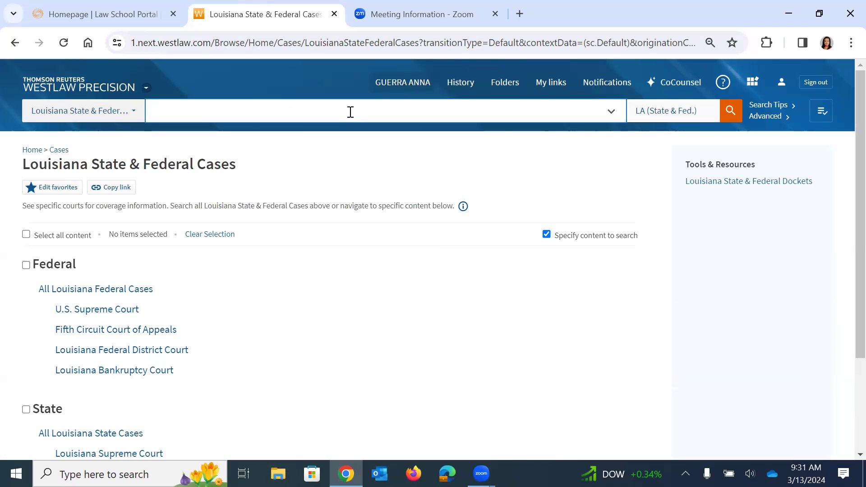
{"action": "type", "text": "age discrimin"}
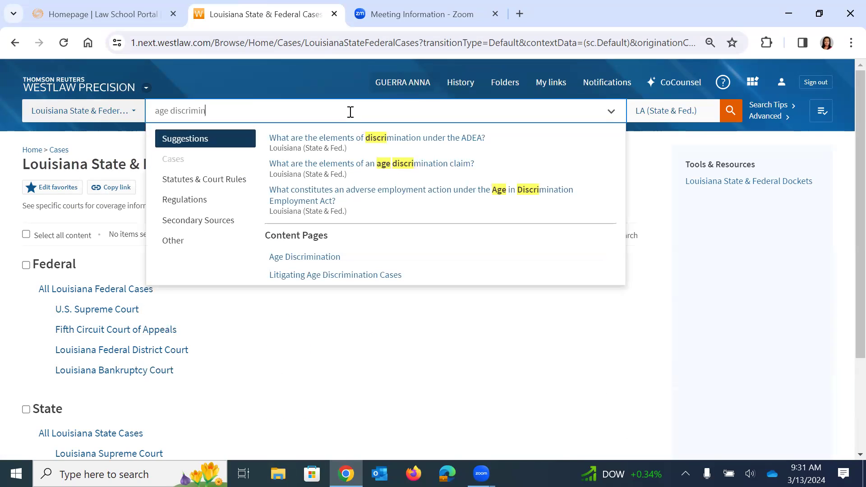
{"action": "type", "text": "ation in empl"}
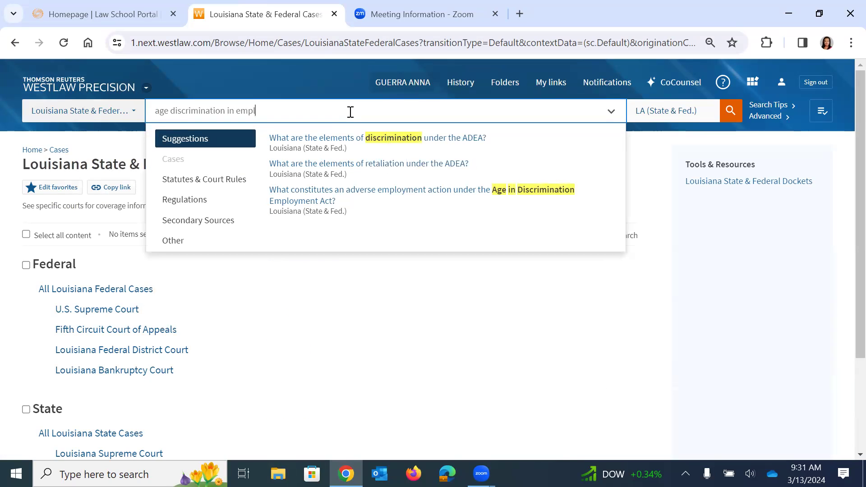
{"action": "type", "text": "oyment act"}
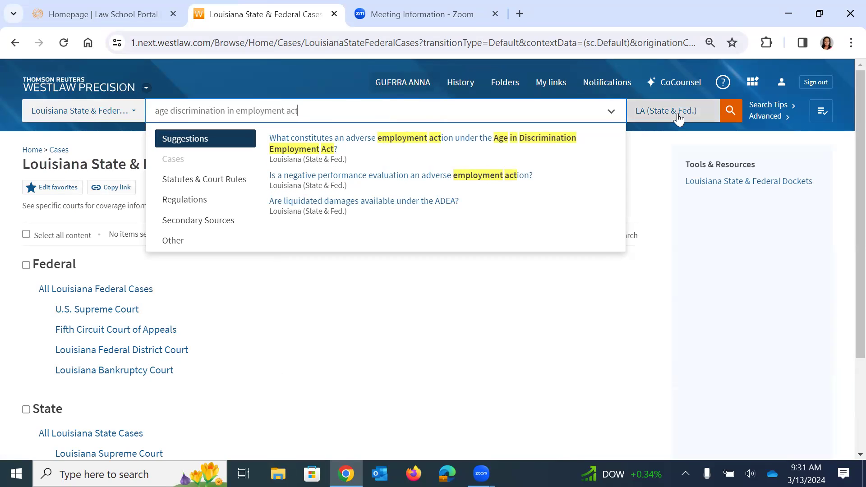
{"action": "left_click", "coordinate": [678, 115]}
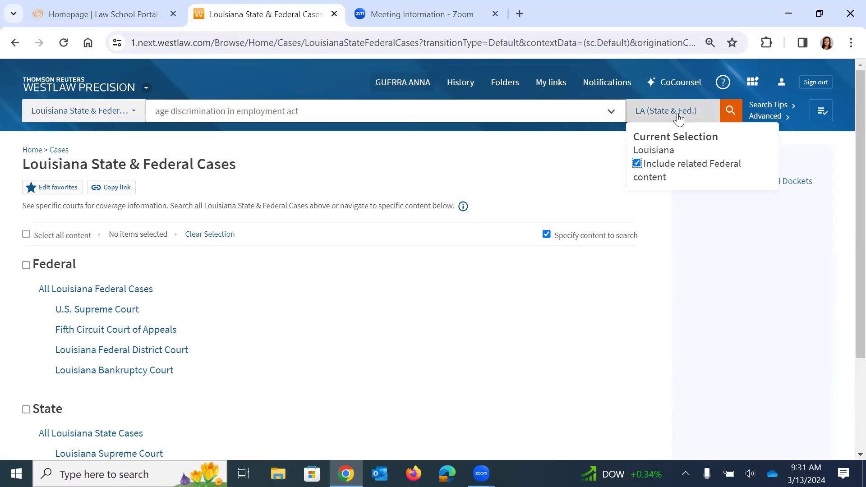
{"action": "left_click", "coordinate": [731, 110]}
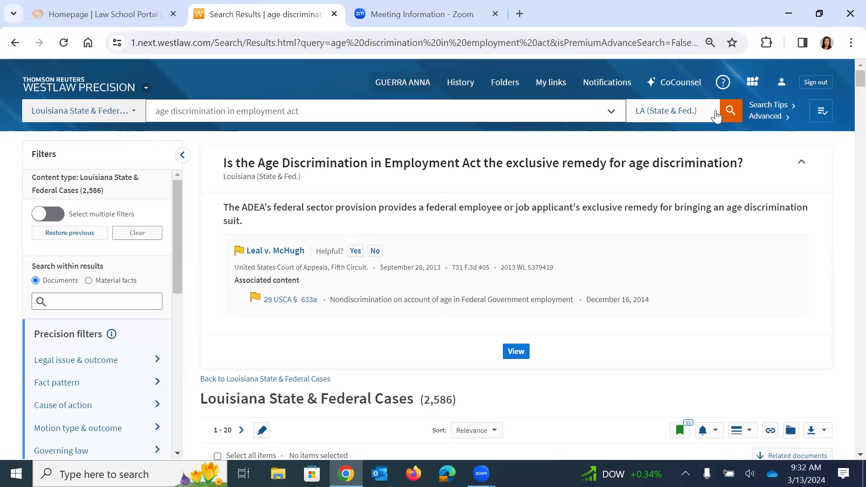
Scan the 2,586 results, led by Marshall v. Goodyear Tire & Rubber Co., and the Precision filters list.
{"action": "scroll", "coordinate": [518, 289], "scroll_direction": "down", "scroll_amount": 1}
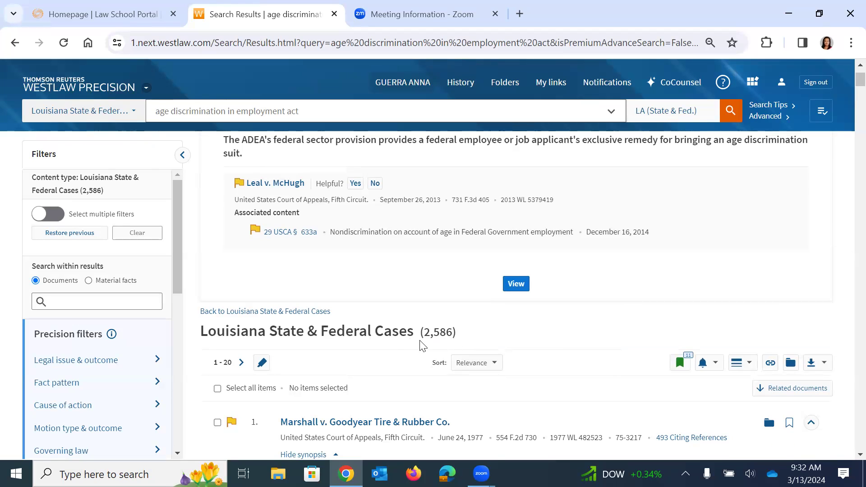
{"action": "left_click_drag", "start_coordinate": [177, 182], "coordinate": [179, 320]}
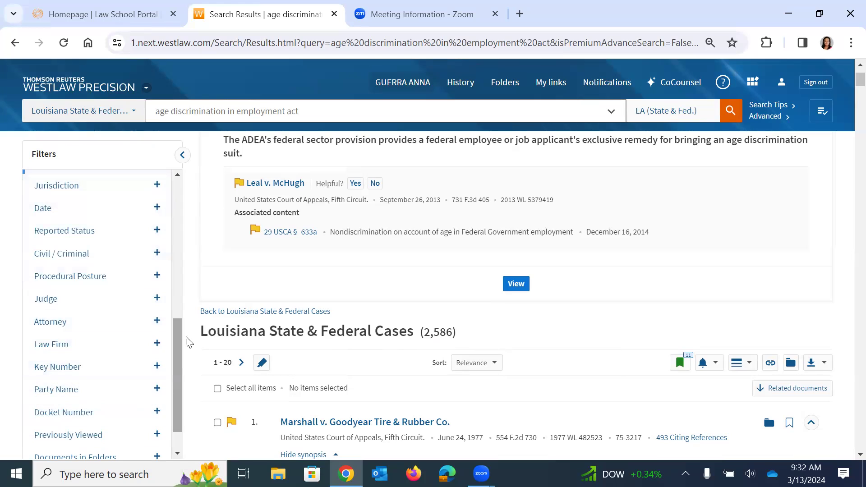
{"action": "left_click_drag", "start_coordinate": [178, 326], "coordinate": [181, 233]}
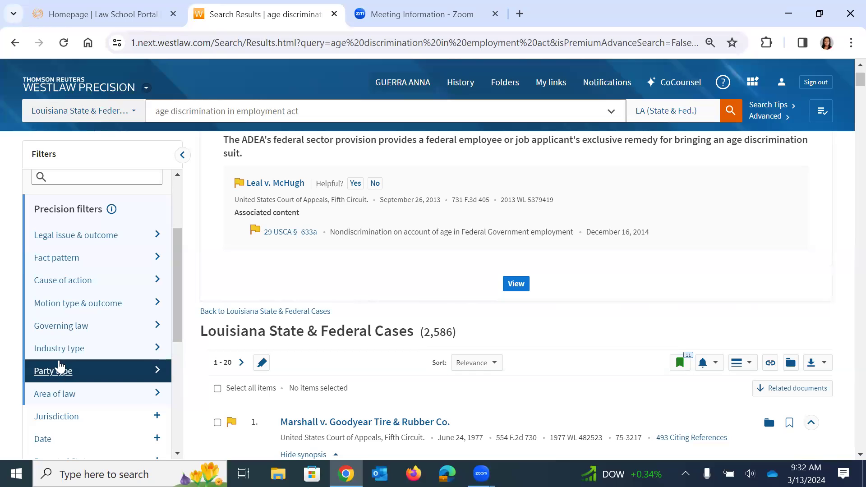
Filter the age discrimination results by the Retaliation legal issue to show its 46 cases.
{"action": "left_click", "coordinate": [61, 237]}
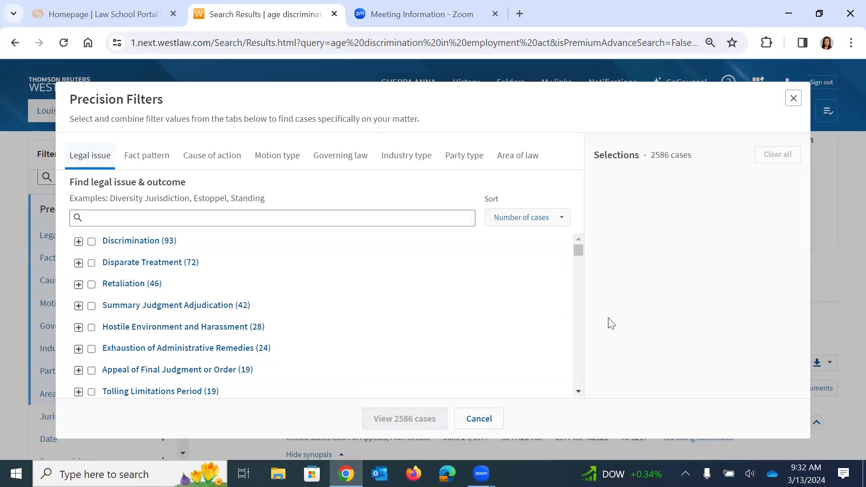
{"action": "left_click", "coordinate": [92, 285]}
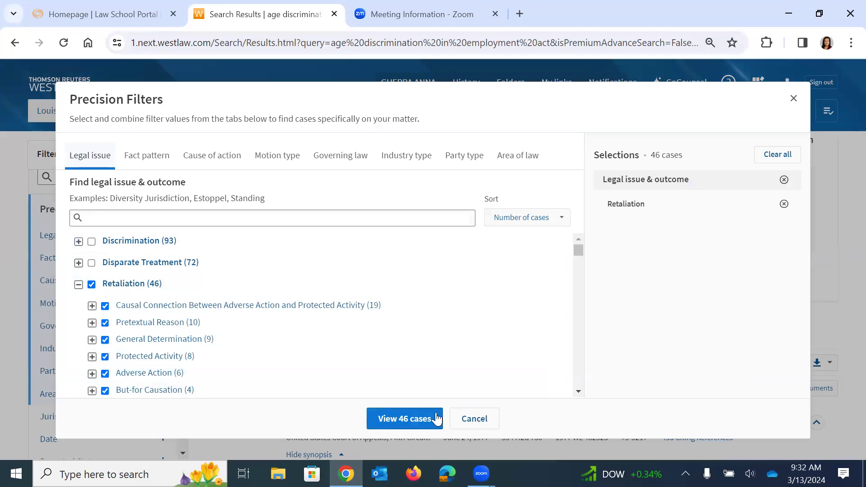
{"action": "left_click", "coordinate": [402, 419]}
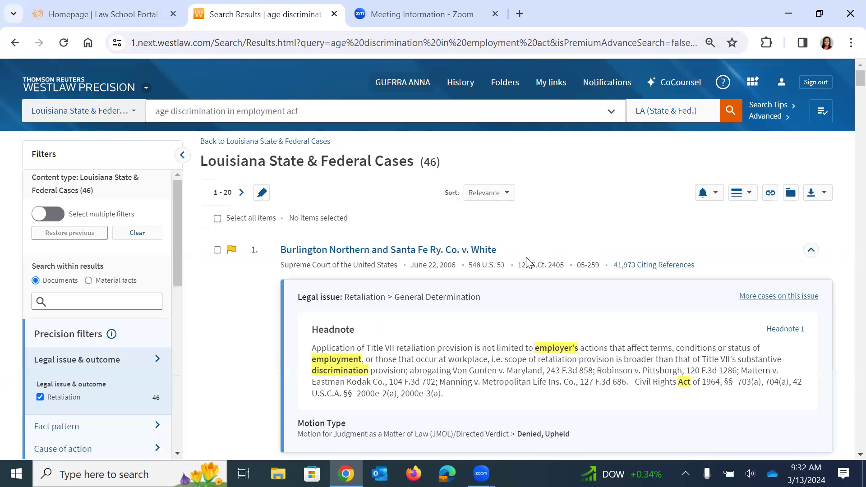
Review the 46 retaliation cases, then go back to the Westlaw Precision home page.
{"action": "scroll", "coordinate": [528, 264], "scroll_direction": "down", "scroll_amount": 1}
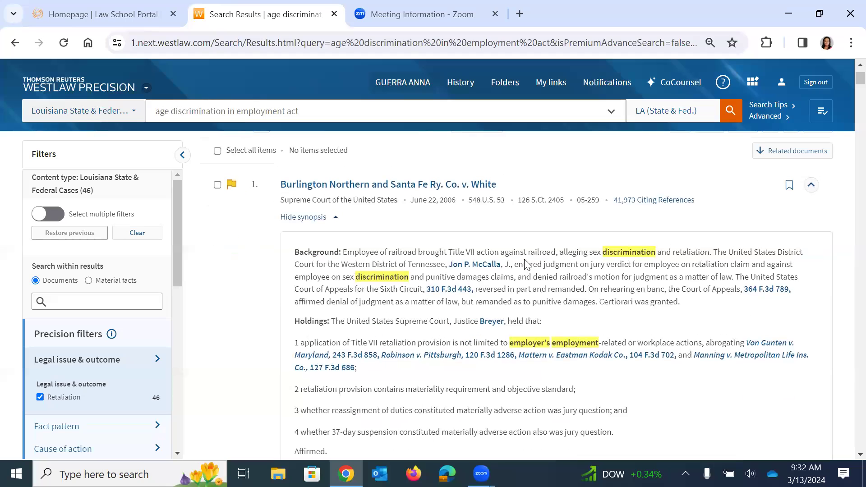
{"action": "scroll", "coordinate": [526, 264], "scroll_direction": "down", "scroll_amount": 6}
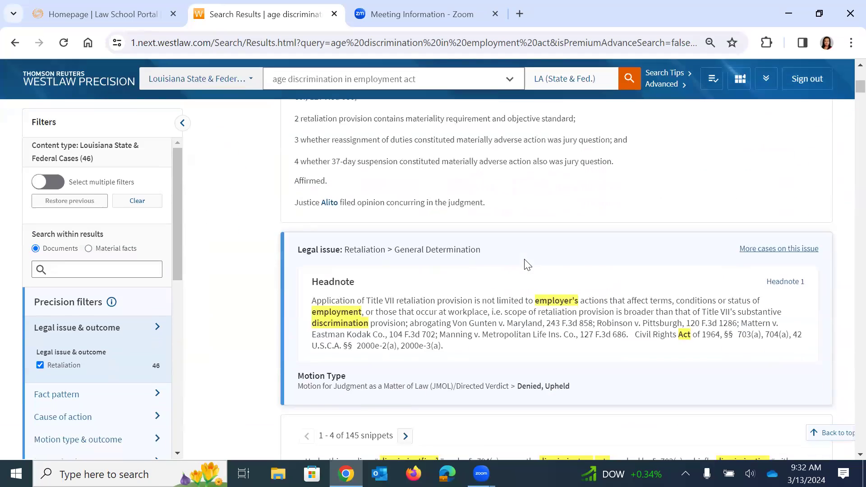
{"action": "scroll", "coordinate": [525, 264], "scroll_direction": "down", "scroll_amount": 1}
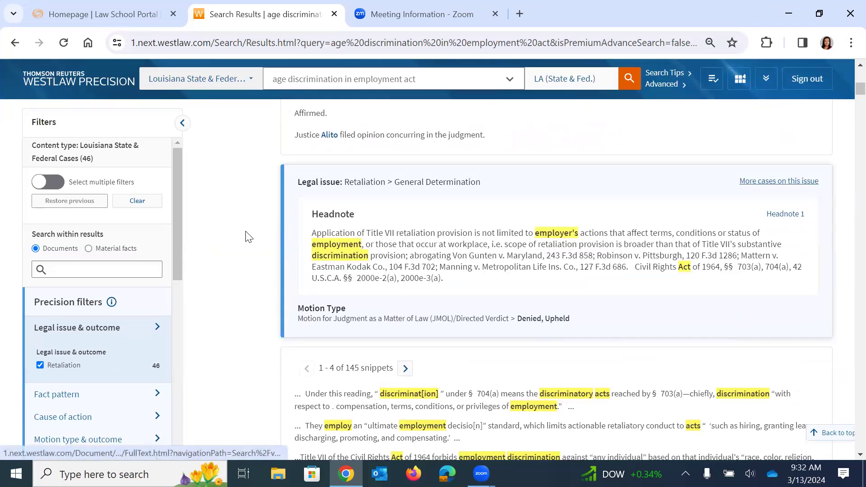
{"action": "scroll", "coordinate": [248, 237], "scroll_direction": "down", "scroll_amount": 6}
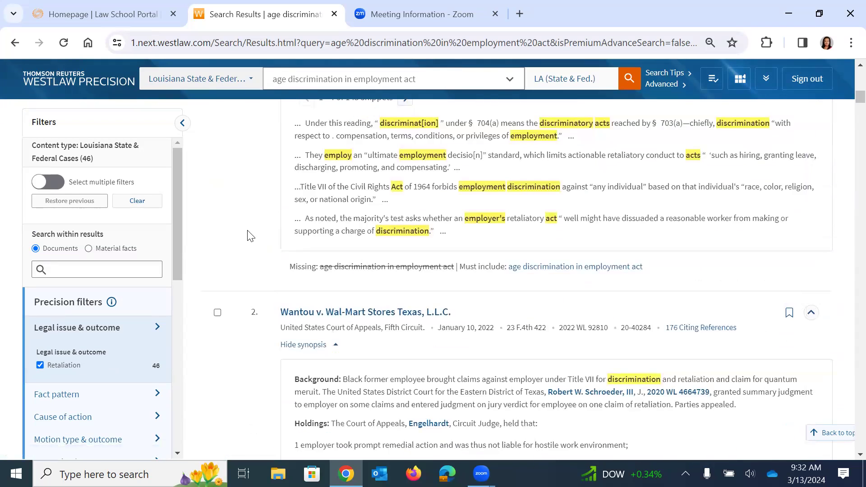
{"action": "scroll", "coordinate": [250, 236], "scroll_direction": "down", "scroll_amount": 3}
{"action": "scroll", "coordinate": [249, 237], "scroll_direction": "down", "scroll_amount": 7}
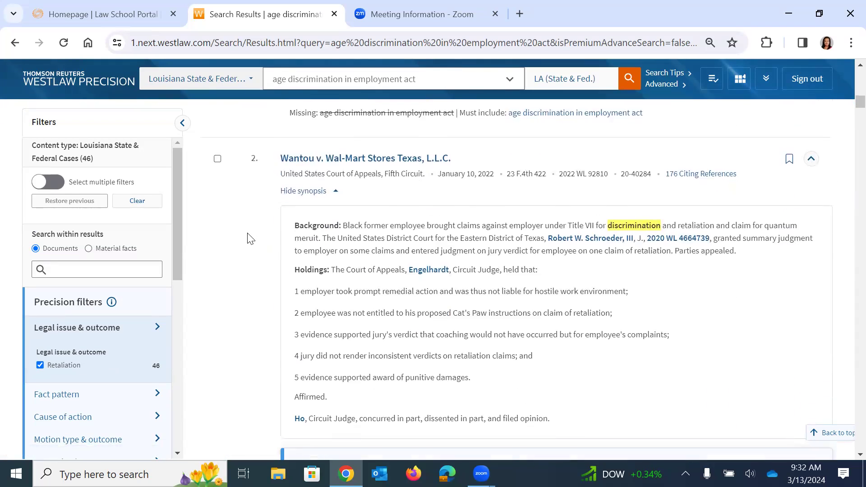
{"action": "scroll", "coordinate": [251, 234], "scroll_direction": "down", "scroll_amount": 5}
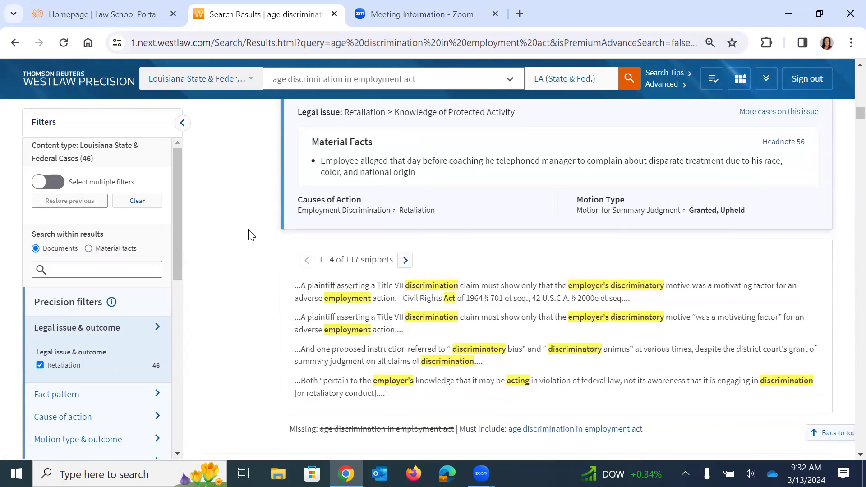
{"action": "scroll", "coordinate": [238, 194], "scroll_direction": "up", "scroll_amount": 15}
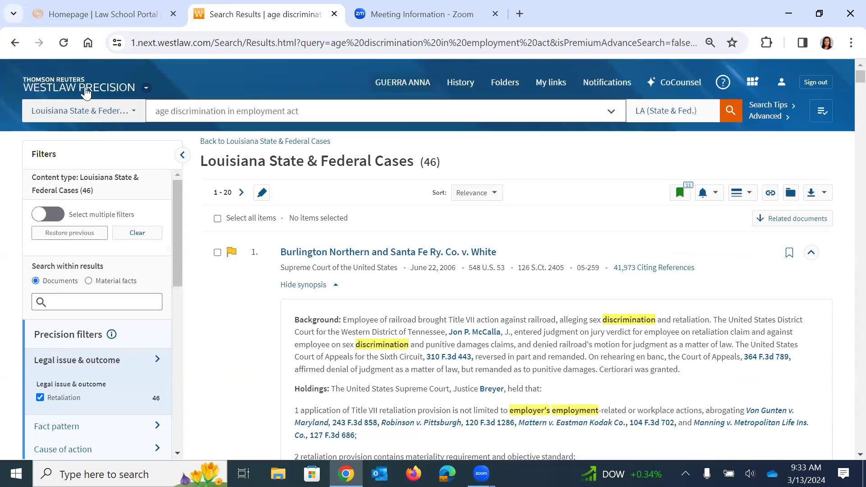
{"action": "left_click", "coordinate": [82, 87]}
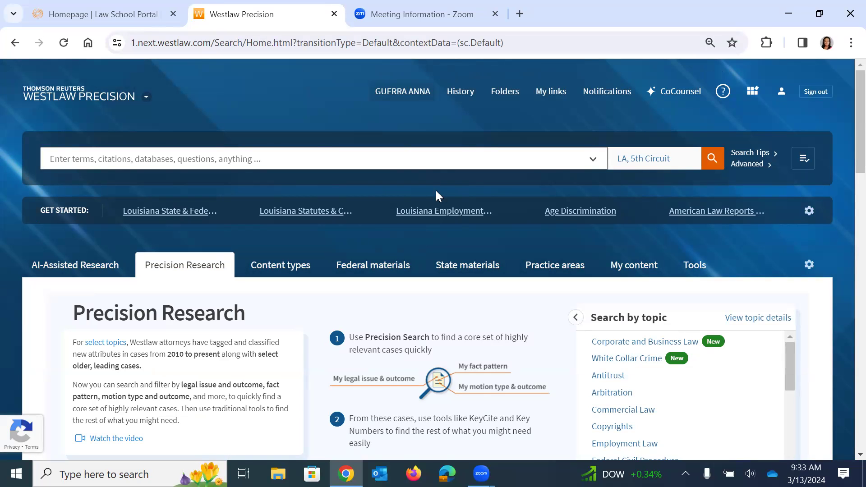
Switch to the Homepage | Law School Portal browser tab.
{"action": "left_click", "coordinate": [111, 14]}
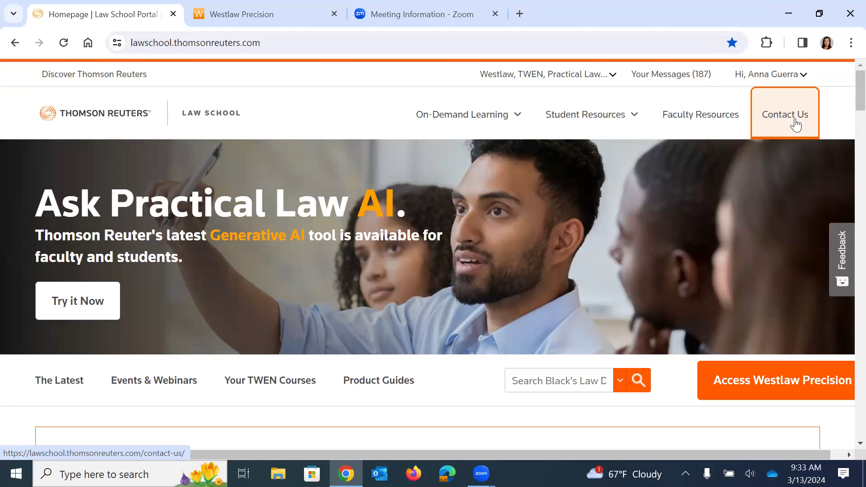
Return to the Westlaw Precision tab and enter the account holder's e-mail address as the search query.
{"action": "left_click", "coordinate": [283, 4]}
{"action": "left_click", "coordinate": [259, 162]}
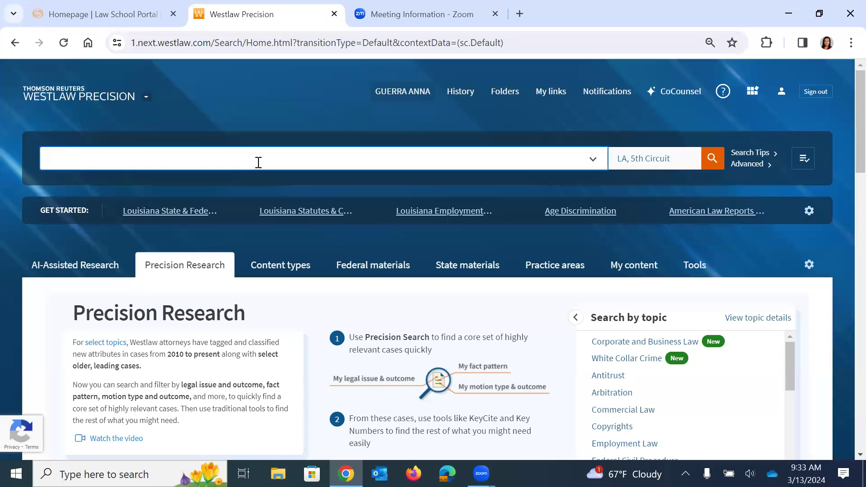
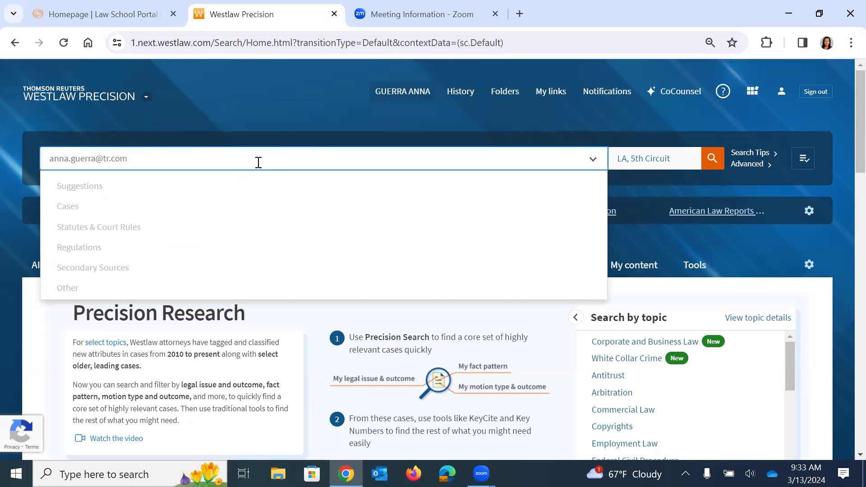